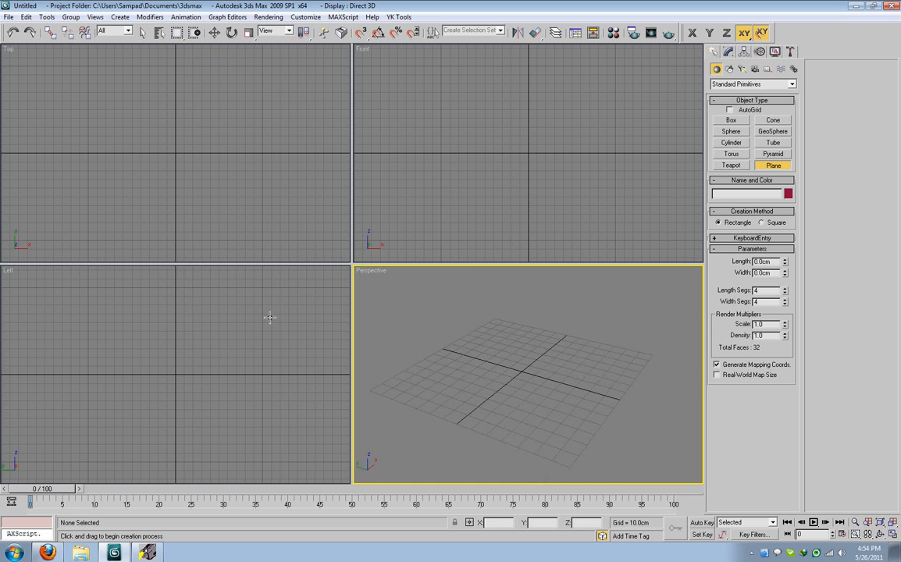
- Create a 20 × 20 cm plane centred on the origin in the Left view, snapping its corners to the grid
middle_drag(217, 320, 254, 313)
key(s)
scroll(216, 382, up, 3)
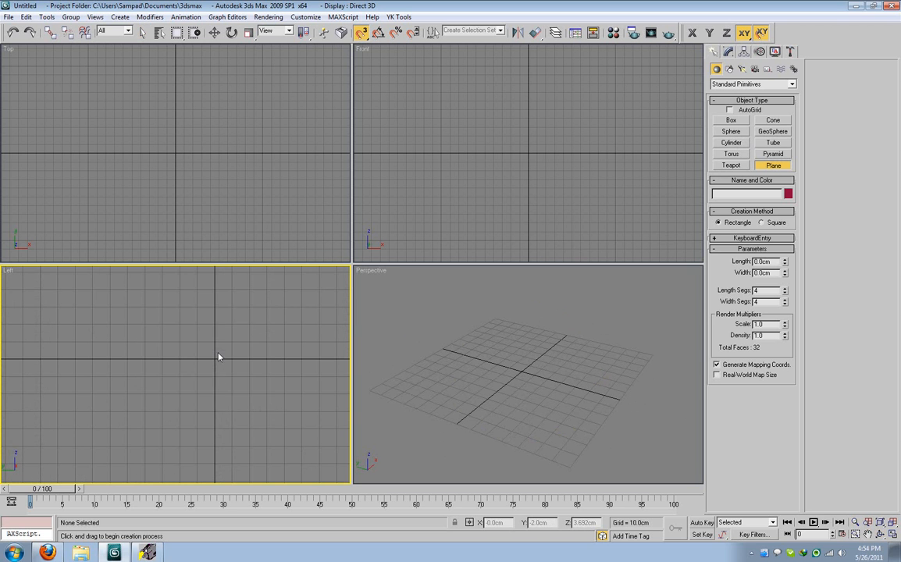
shift+right_click(218, 355)
click(245, 365)
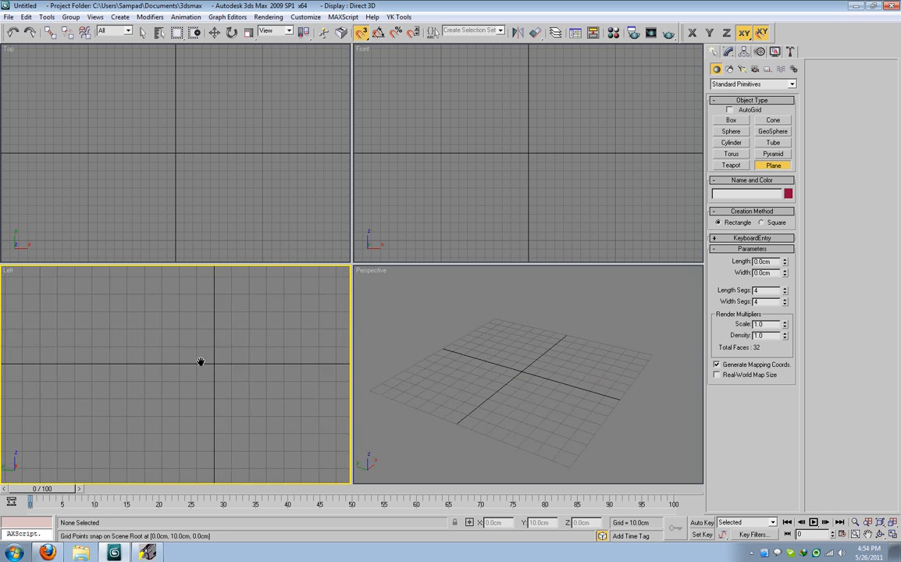
middle_drag(200, 363, 209, 382)
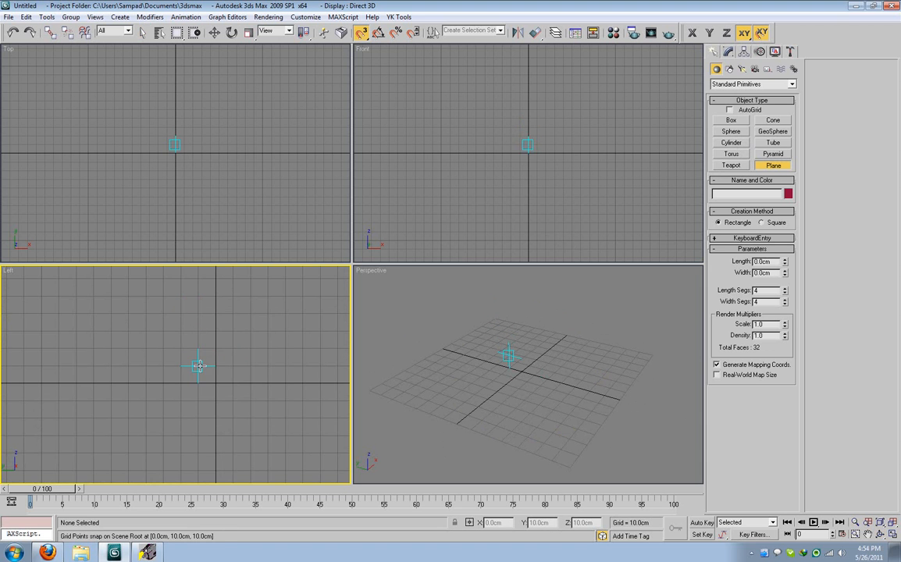
mouse_move(202, 367)
mouse_down()
mouse_move(212, 395)
mouse_move(232, 399)
mouse_up()
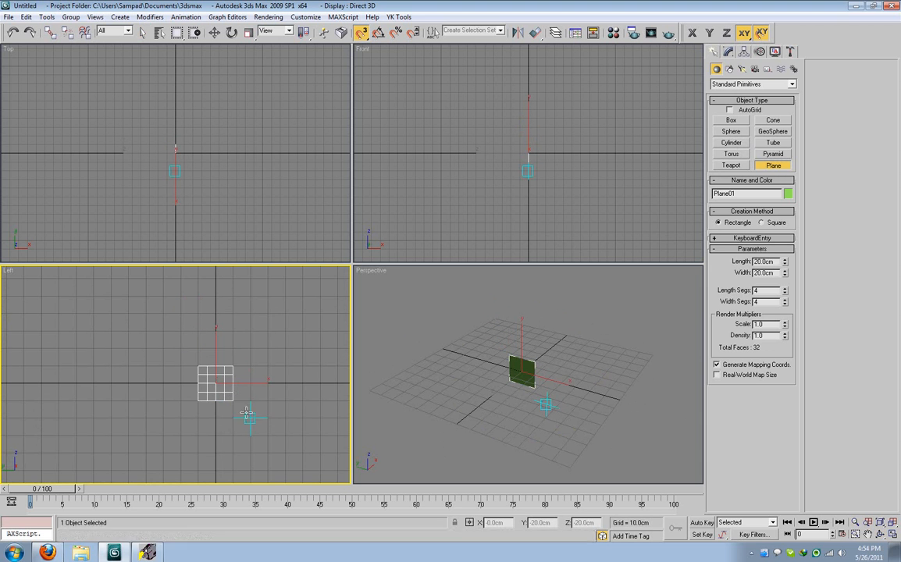
right_click(283, 410)
key(s)
key(w)
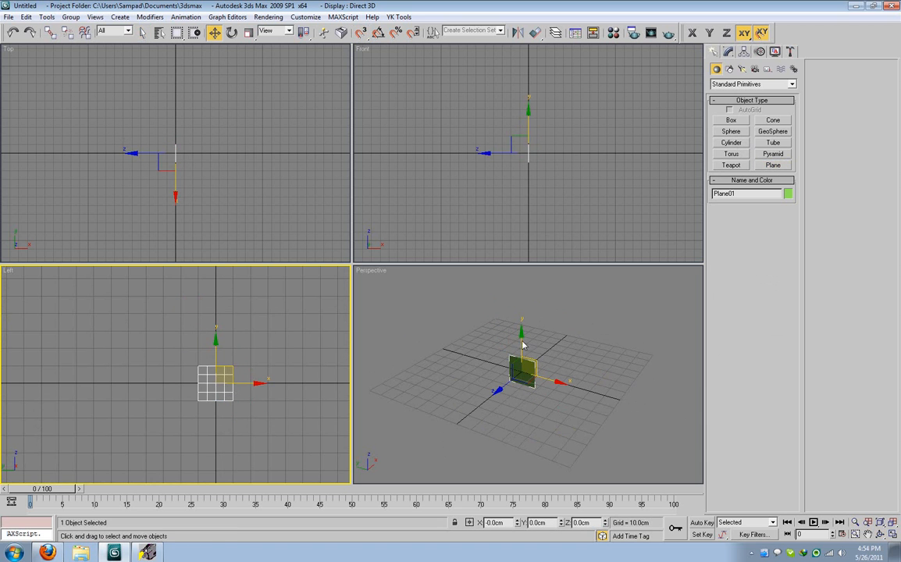
- Enlarge the plane uniformly to roughly double its size and raise it to about 17.7 cm in Z
alt+middle_drag(614, 333, 620, 400)
key(alt+w)
scroll(534, 379, up, 5)
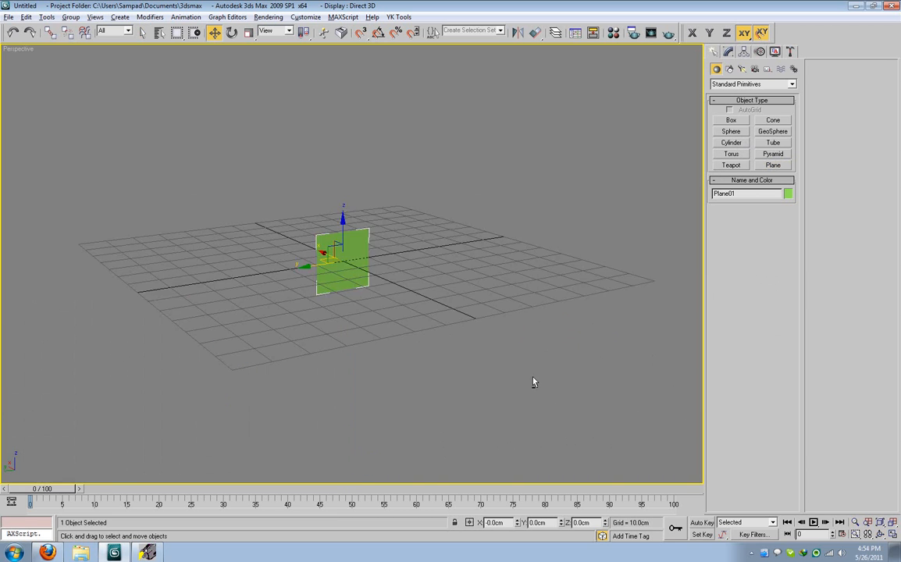
middle_drag(416, 250, 360, 237)
key(r)
drag(360, 236, 365, 164)
key(w)
key(j)
alt+middle_drag(380, 226, 376, 225)
- Assign the first material, 01 - Default, to the plane and add a Bitmap map to its diffuse colour
key(m)
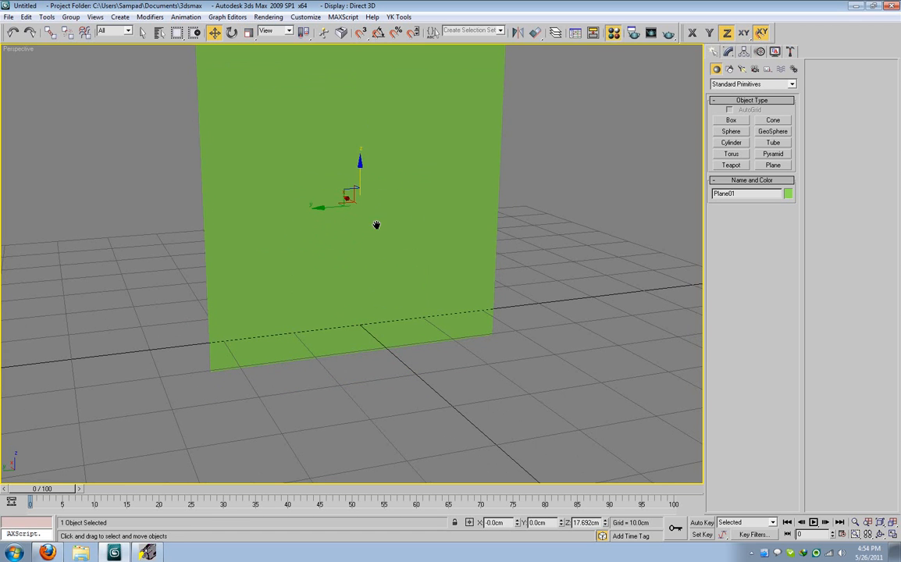
click(618, 203)
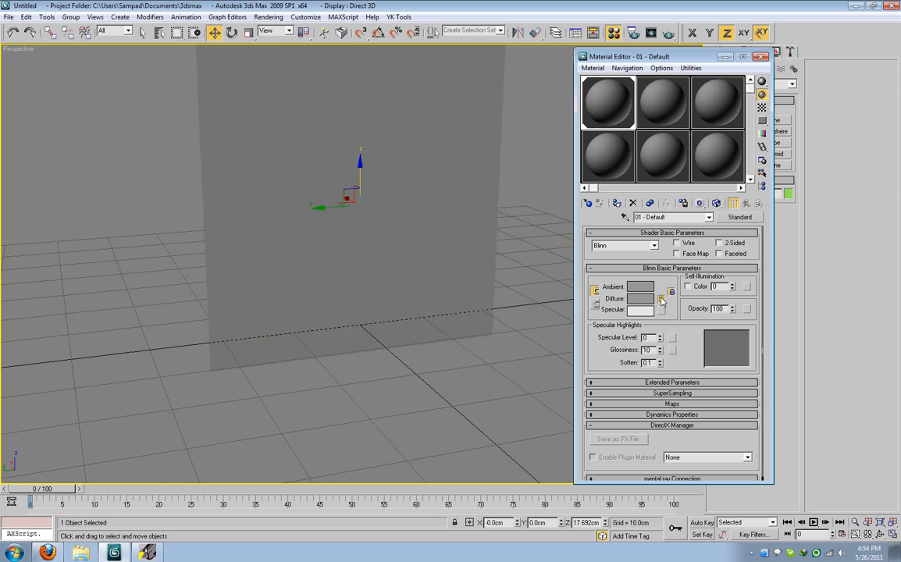
click(661, 300)
double_click(343, 87)
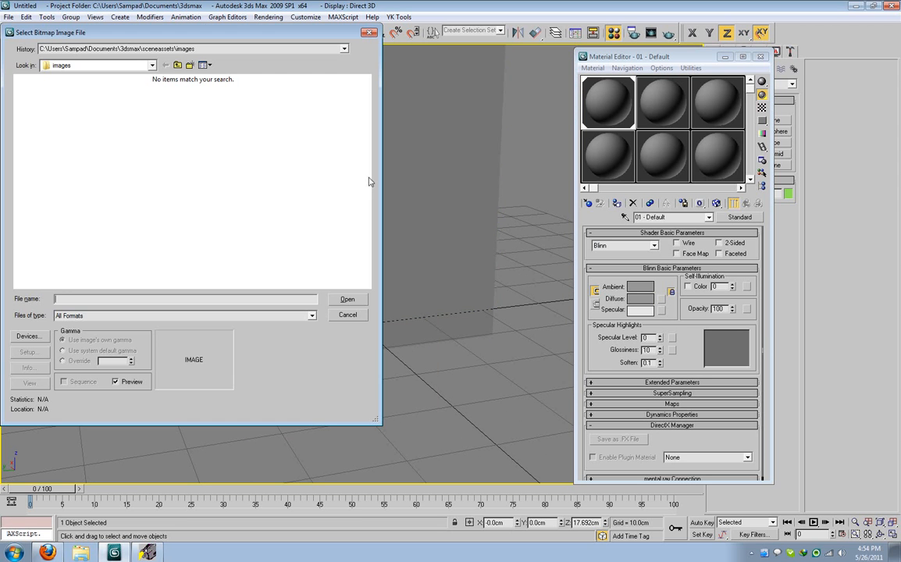
- Load Aman_front.jpg from the desktop folder Apumia_workshop\Image_planes as the bitmap and show the map in the viewport
click(103, 63)
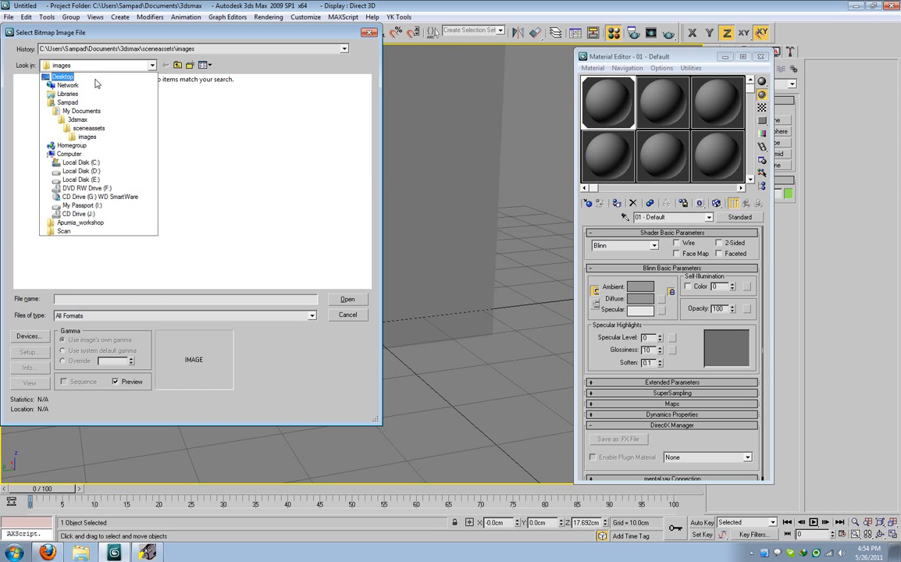
click(57, 69)
double_click(48, 127)
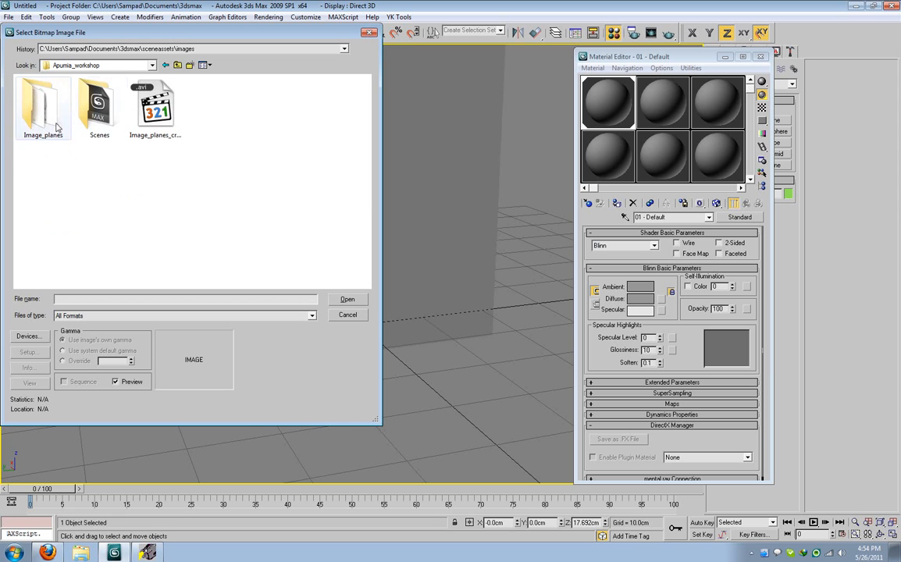
double_click(57, 125)
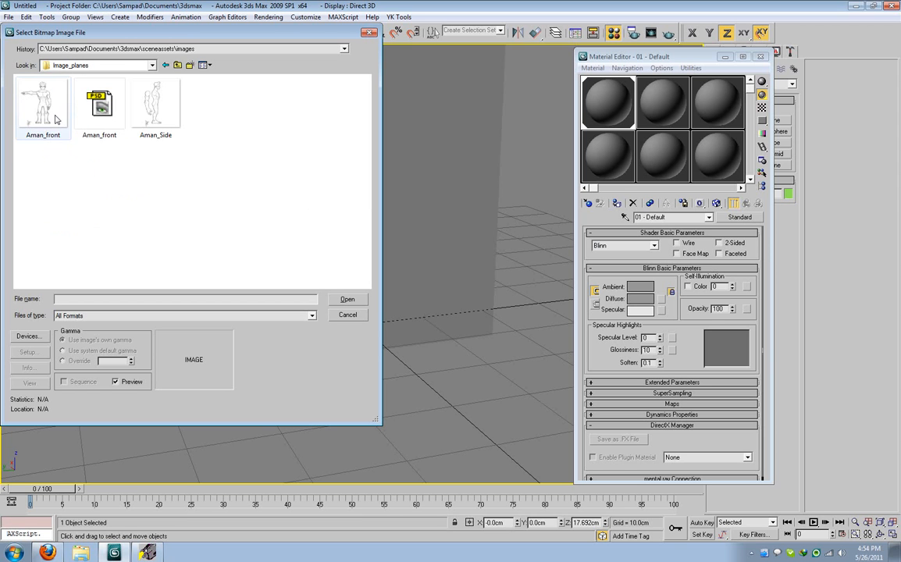
click(55, 106)
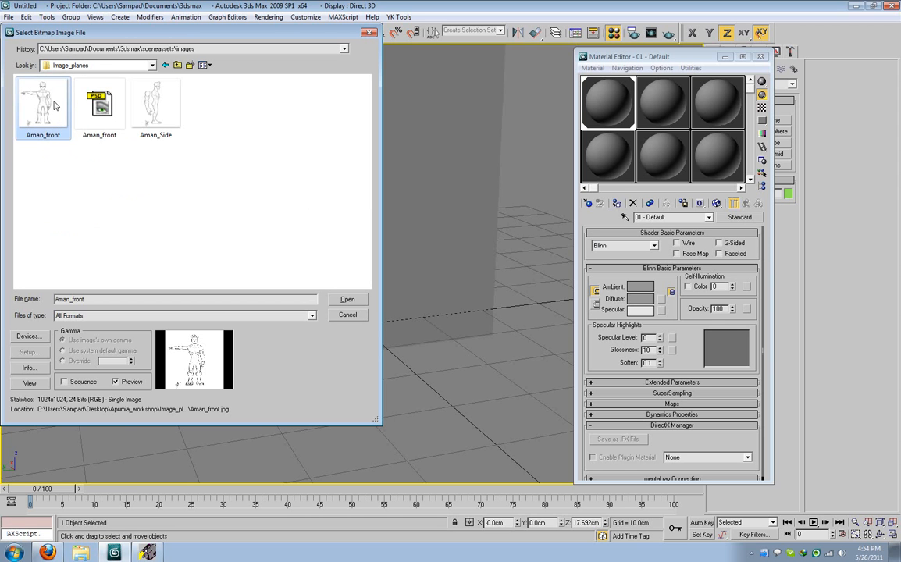
double_click(54, 106)
middle_drag(557, 255, 513, 271)
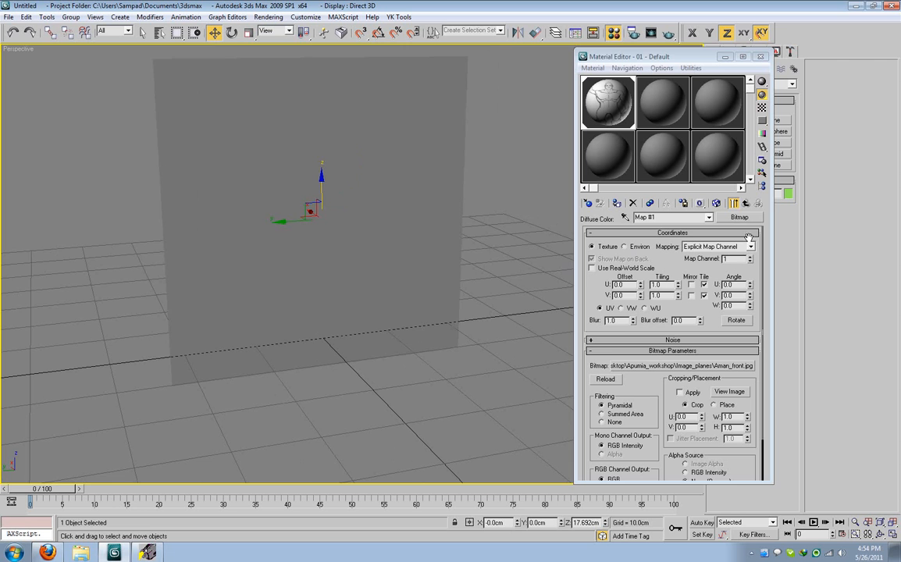
click(716, 203)
- Clone the plane by rotating a copy -90° about the vertical axis with angle snap on
scroll(448, 282, down, 3)
alt+middle_drag(449, 282, 358, 308)
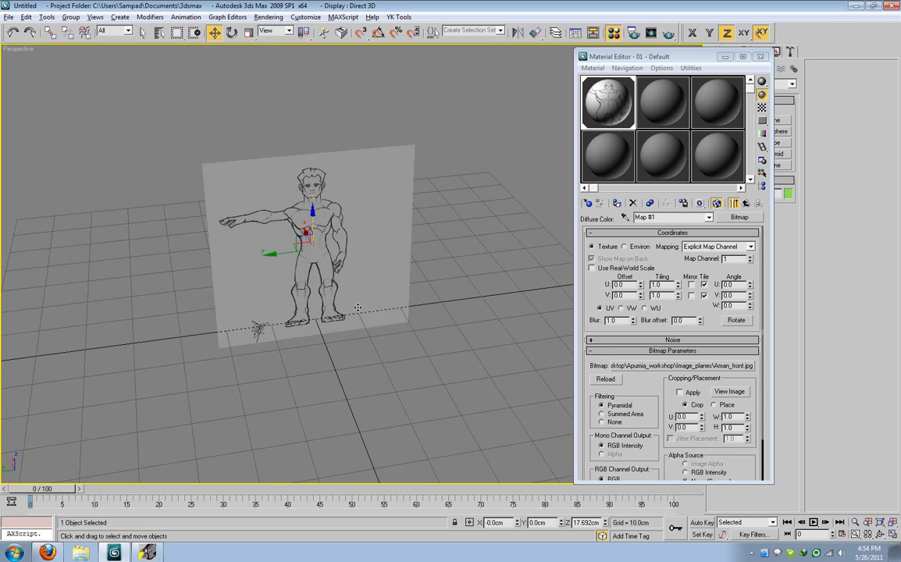
key(e)
mouse_move(323, 270)
shift+mouse_down()
mouse_move(265, 294)
mouse_move(285, 283)
mouse_move(306, 289)
shift+mouse_up()
key(a)
click(441, 322)
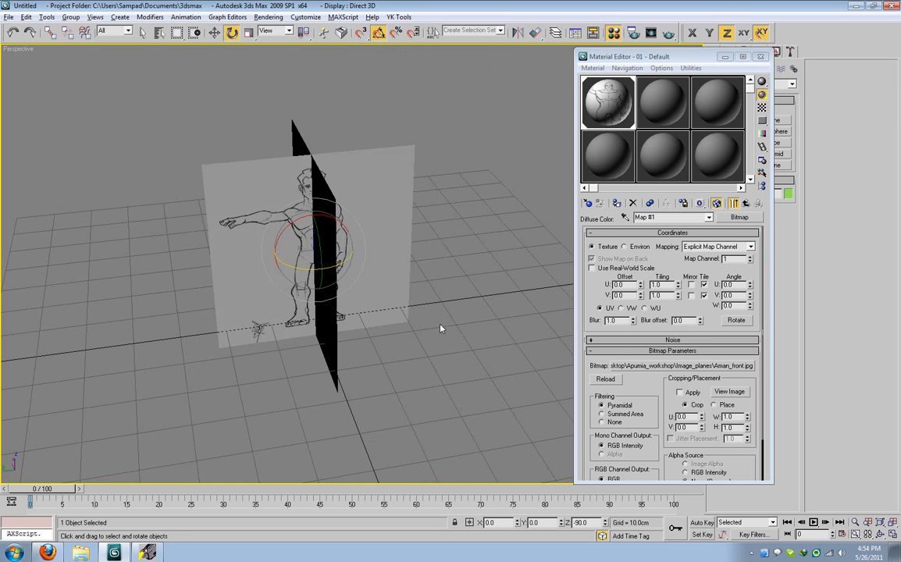
- Move the copied plane along the Y axis to about -30.8 cm
alt+middle_drag(439, 322, 424, 351)
key(w)
drag(283, 264, 439, 258)
mouse_move(439, 257)
alt+middle_down()
mouse_move(464, 258)
mouse_move(474, 248)
mouse_move(447, 241)
mouse_move(469, 238)
mouse_move(561, 255)
alt+middle_up()
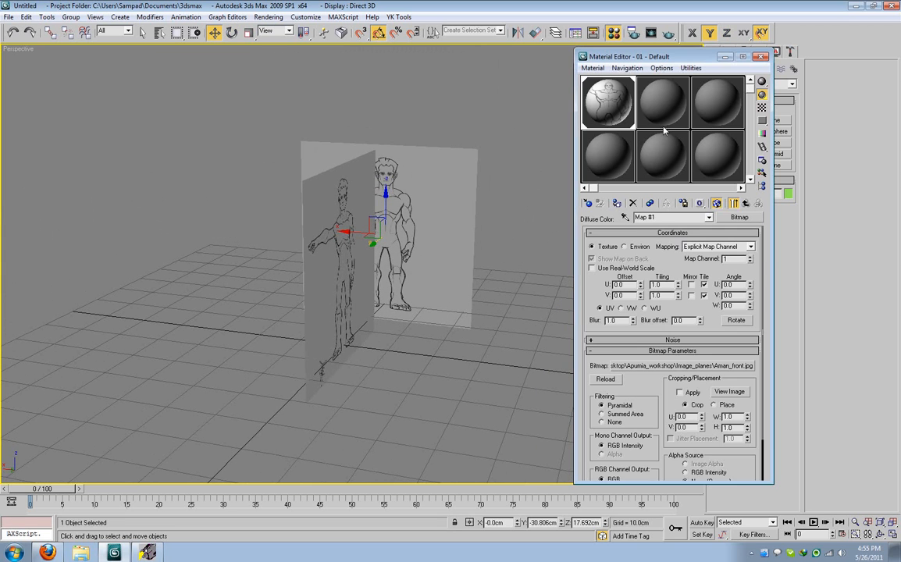
- Copy the first material to the second sample slot and rename the copy 02 - Default
click(664, 106)
drag(668, 110, 665, 108)
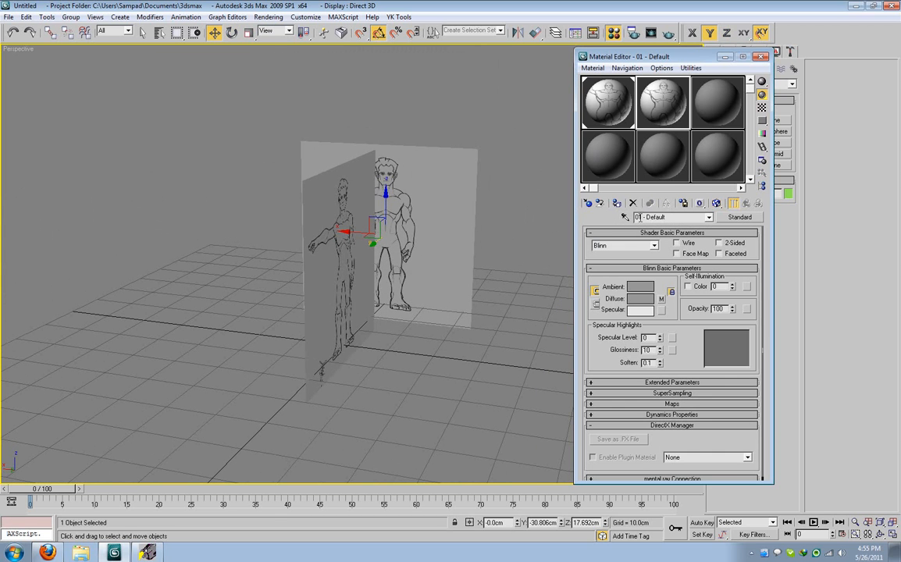
key(BackSpace)
text(2)
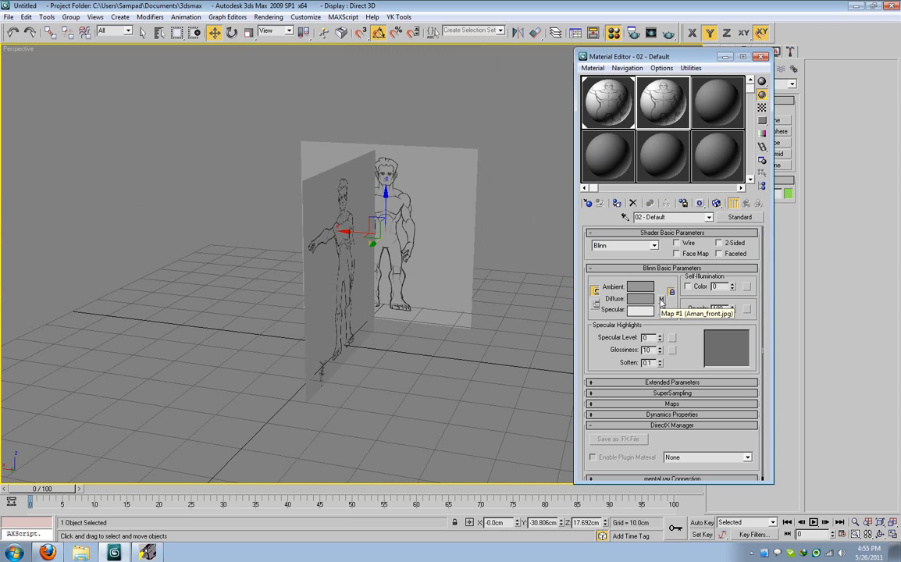
- Replace the bitmap of 02 - Default with Aman_Side.jpg and apply the material to the copied plane
click(661, 301)
click(672, 365)
double_click(649, 168)
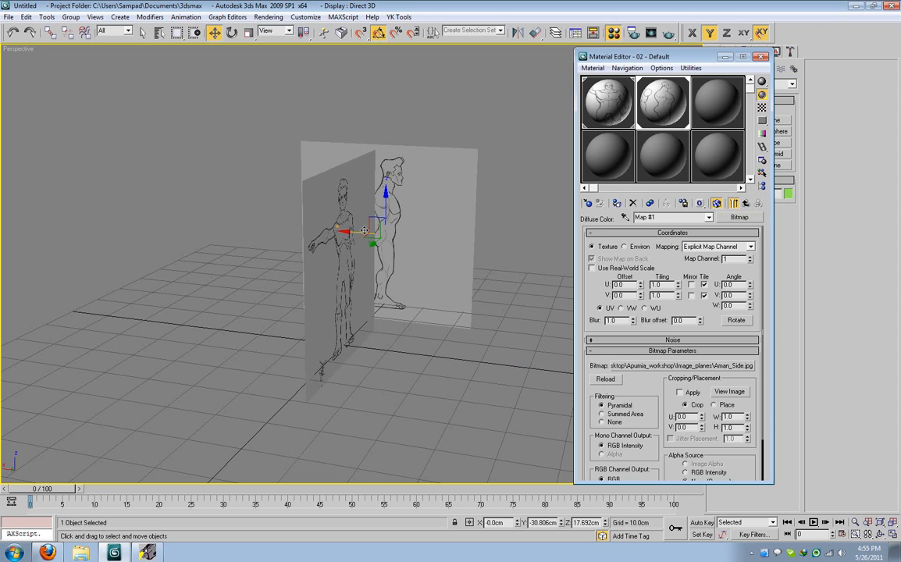
- Show the Left view shaded and apply the 02 - Default side-view material to the plane facing it
key(l)
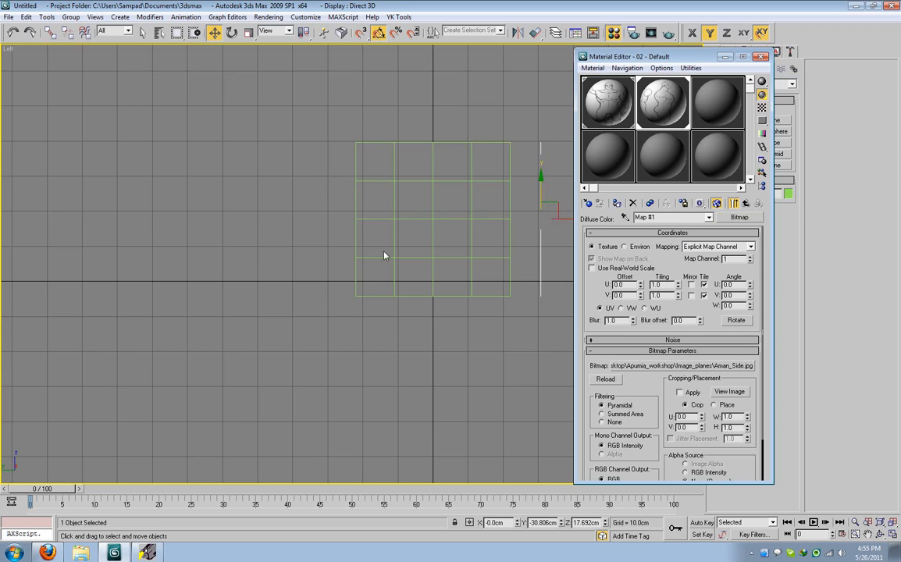
middle_drag(346, 226, 341, 326)
key(F3)
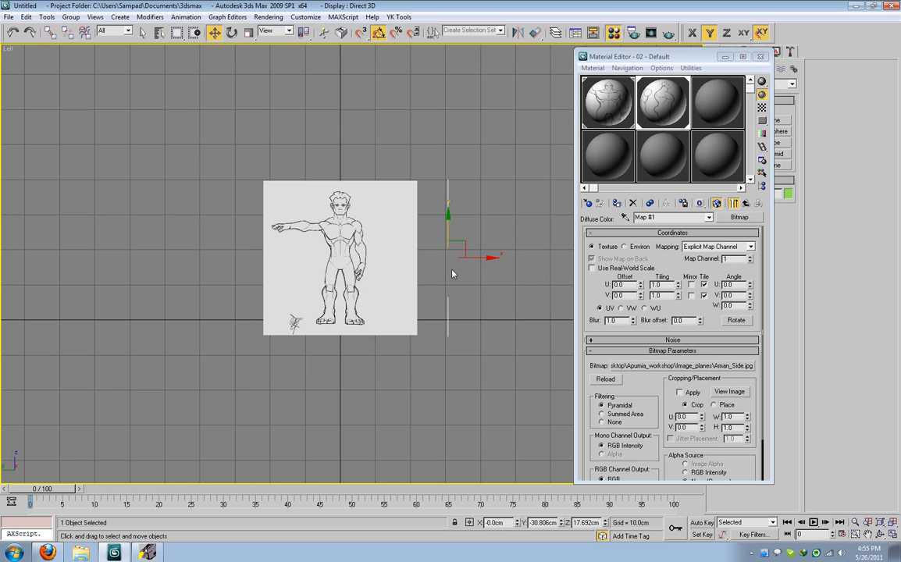
click(391, 269)
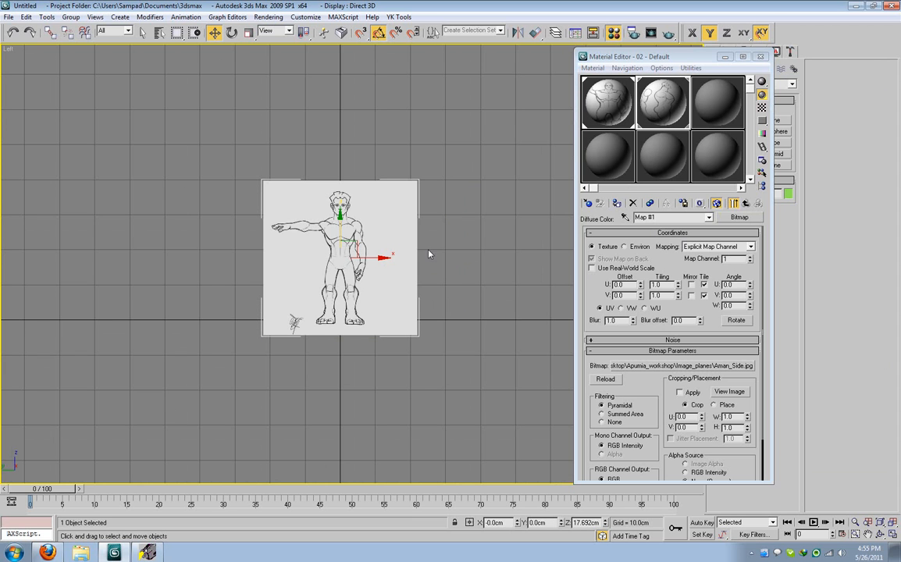
drag(636, 111, 395, 205)
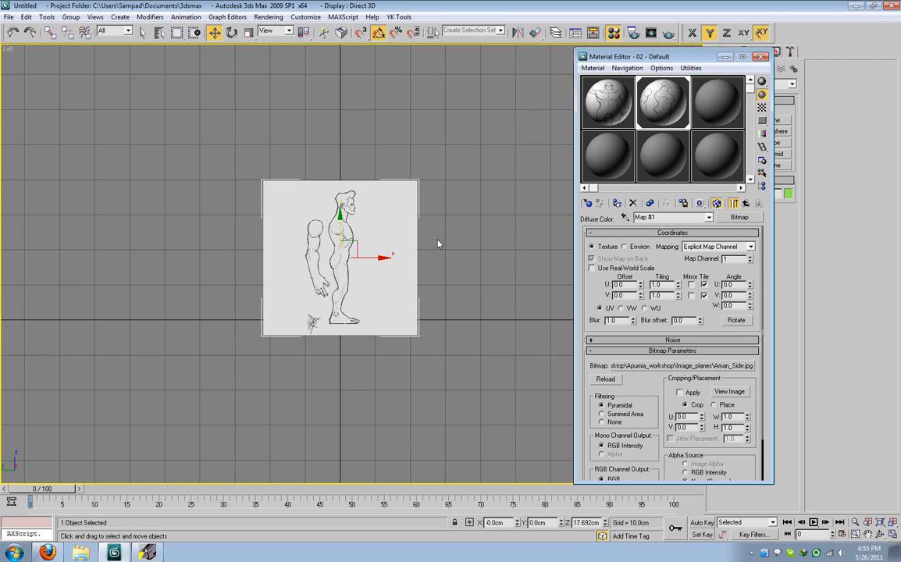
- Show the Front view shaded and apply the 01 - Default front-view material to the plane facing it
key(alt+w)
right_click(492, 191)
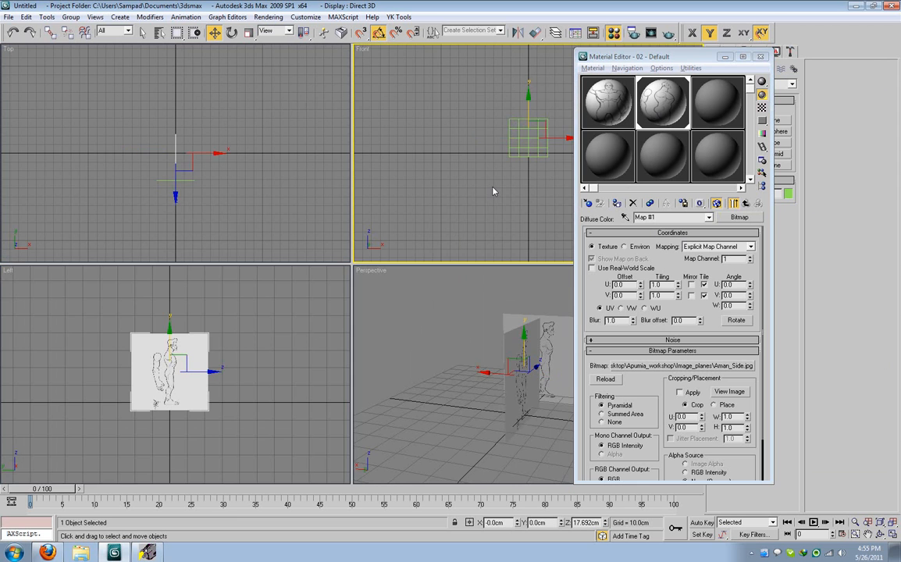
key(F3)
drag(586, 92, 524, 157)
- Rotate the front-image plane half a turn about its vertical axis so the drawing faces the Front view
key(e)
click(522, 143)
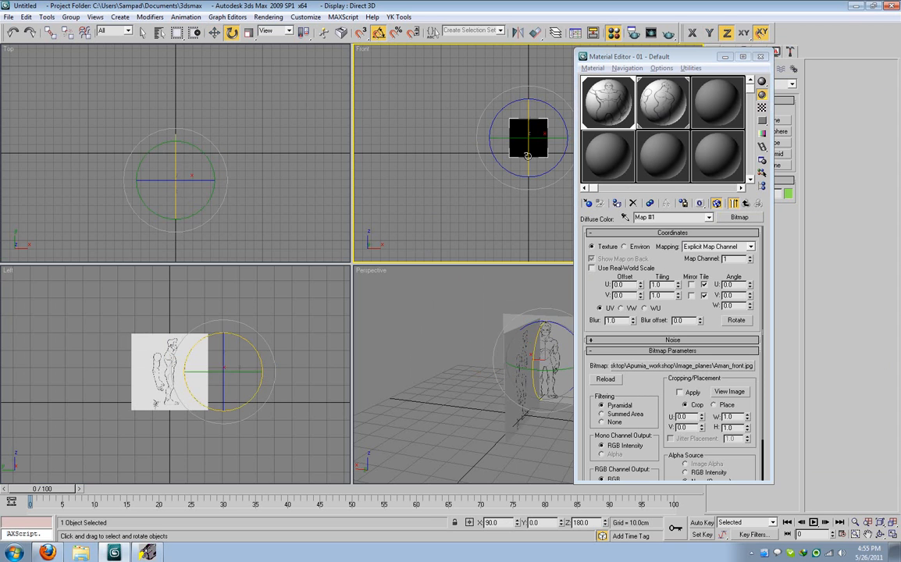
drag(514, 139, 608, 140)
- In the Top view, move the front-image plane back past the origin and the side-image plane along X to about 30.2 cm
key(w)
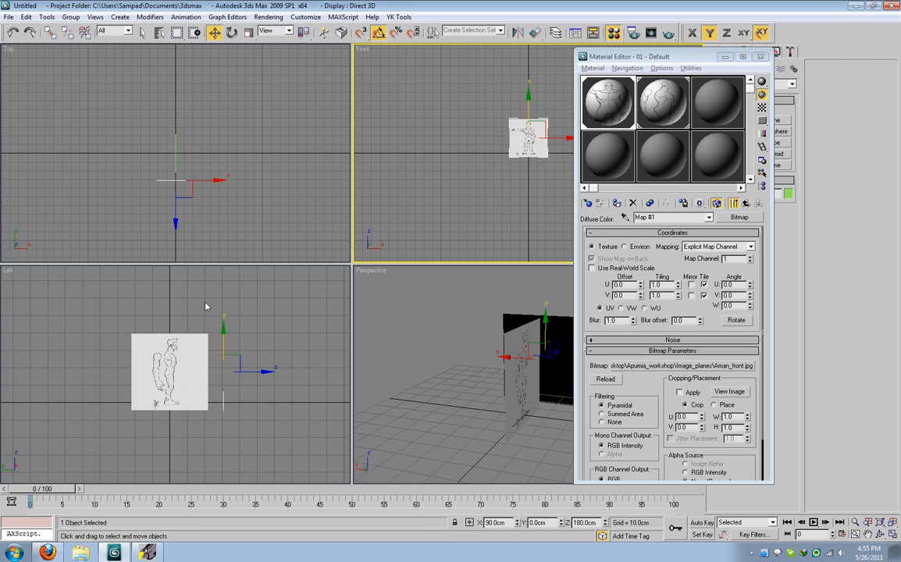
right_click(199, 163)
drag(174, 147, 181, 96)
click(179, 167)
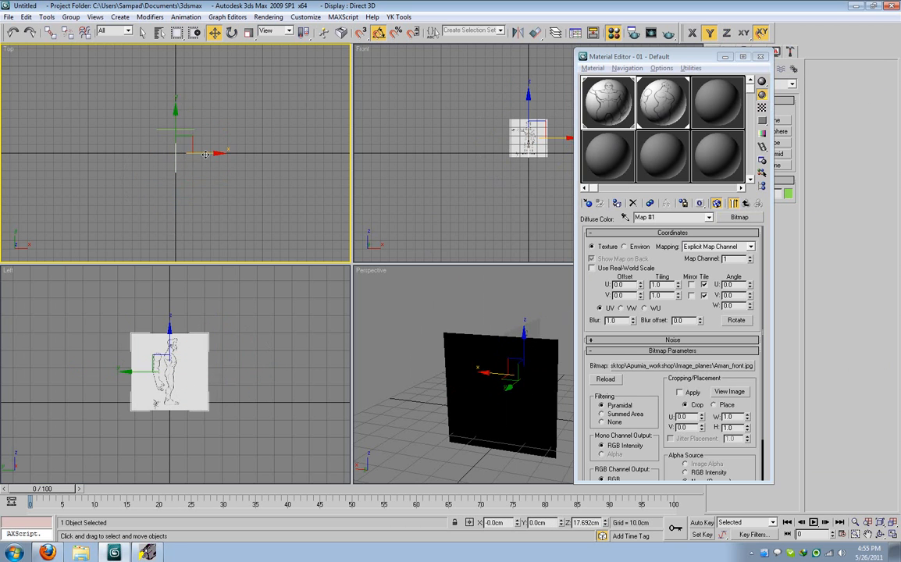
drag(205, 154, 231, 155)
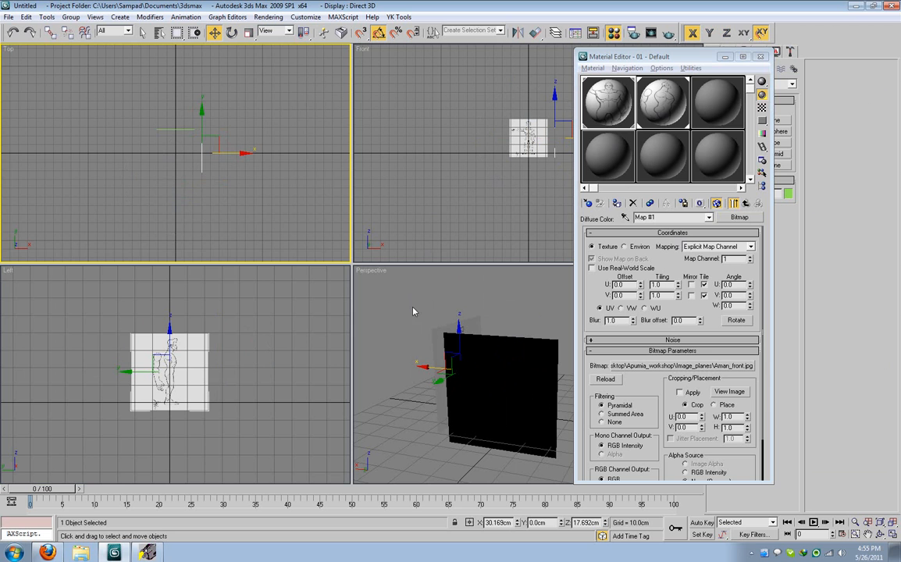
- Examine the placement of the two image planes in the Top, Left, Front and Perspective views
scroll(163, 157, up, 5)
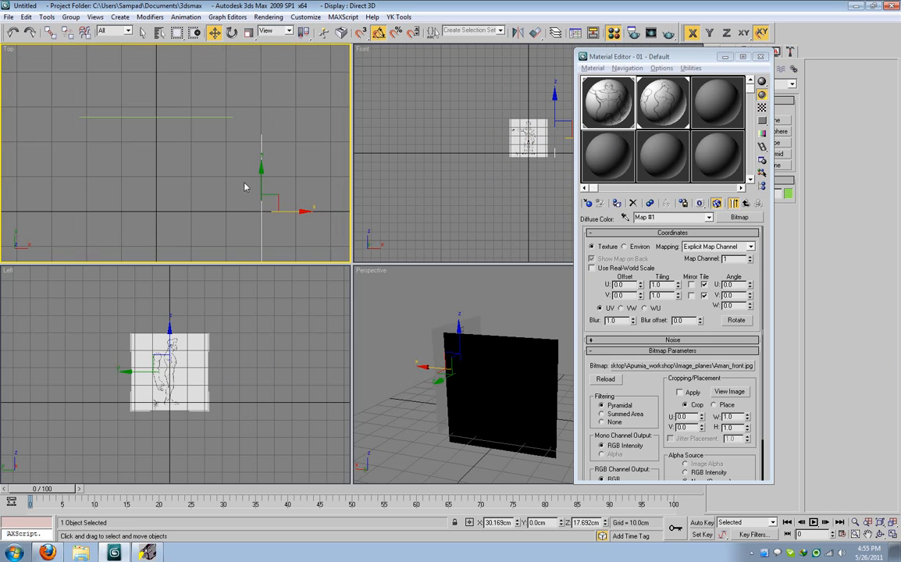
middle_drag(245, 187, 185, 172)
right_click(283, 318)
right_click(425, 219)
right_click(269, 240)
scroll(187, 175, down, 5)
middle_drag(117, 195, 150, 198)
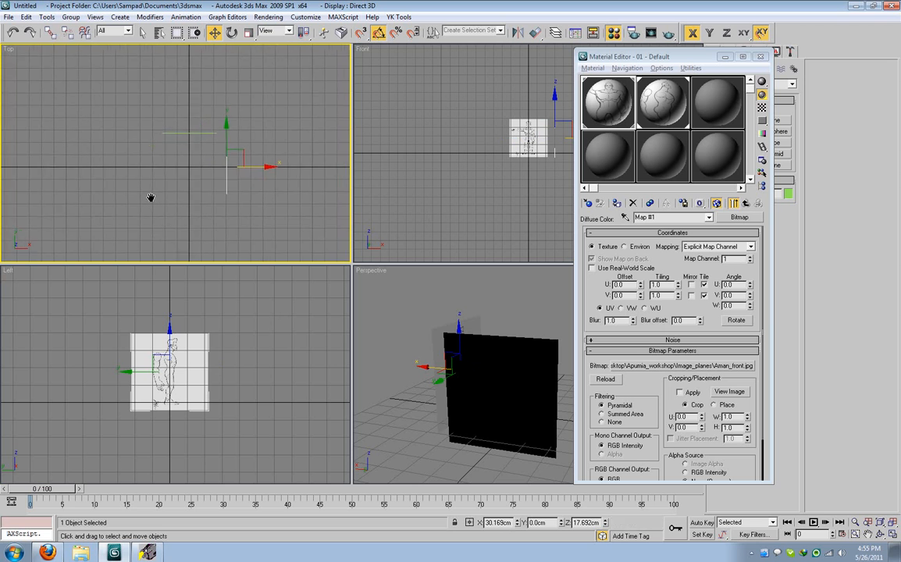
scroll(156, 197, up, 3)
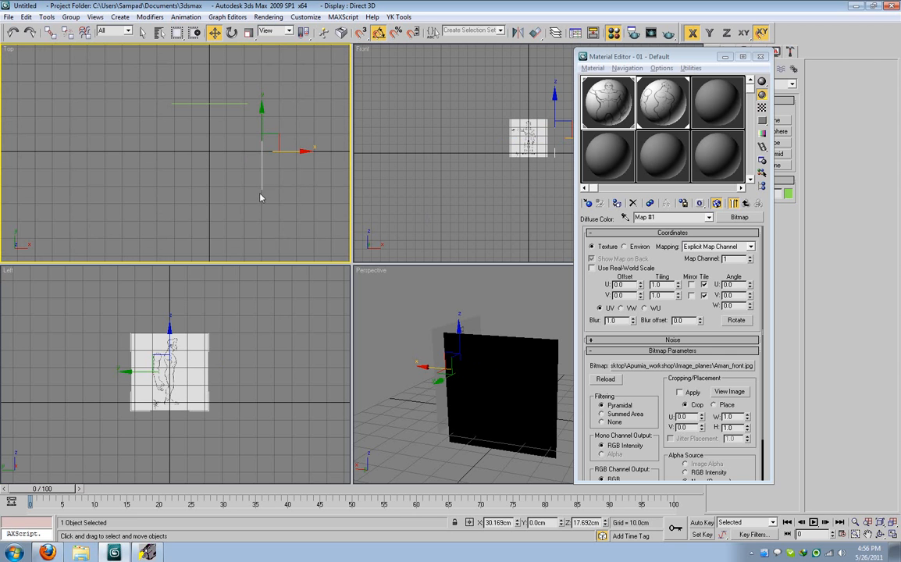
right_click(102, 316)
right_click(438, 215)
right_click(467, 330)
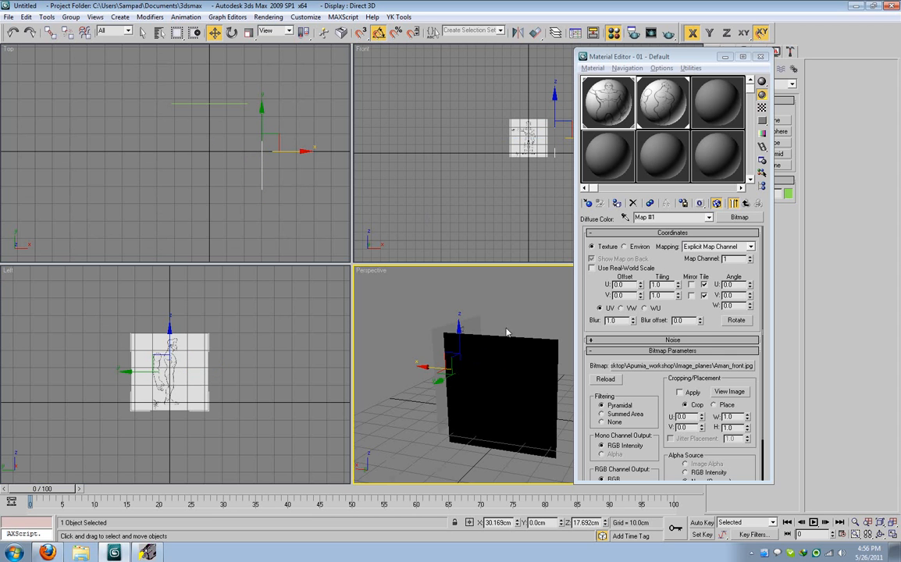
alt+middle_drag(506, 332, 410, 340)
key(alt+w)
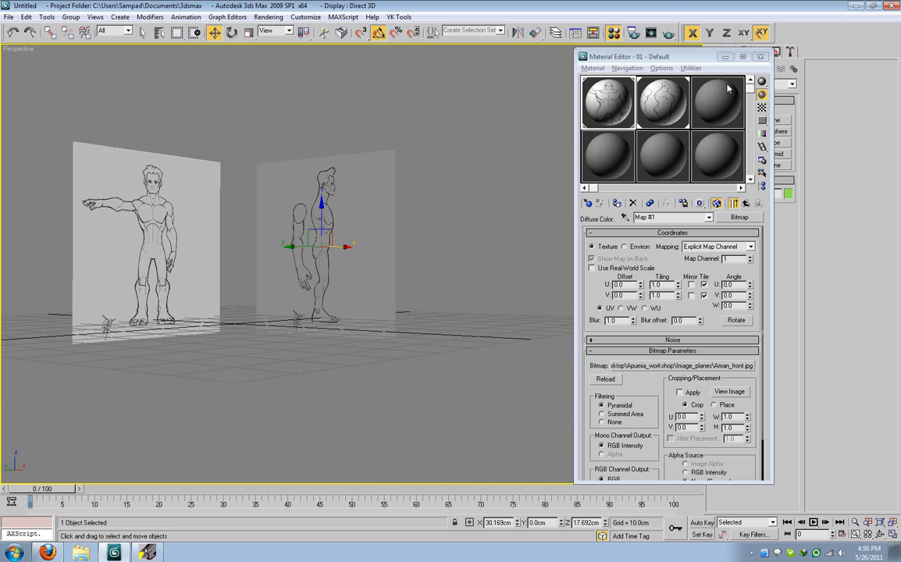
- Put both image planes on a new layer named ImagePlanes
click(760, 57)
middle_drag(485, 199, 499, 258)
drag(523, 158, 116, 340)
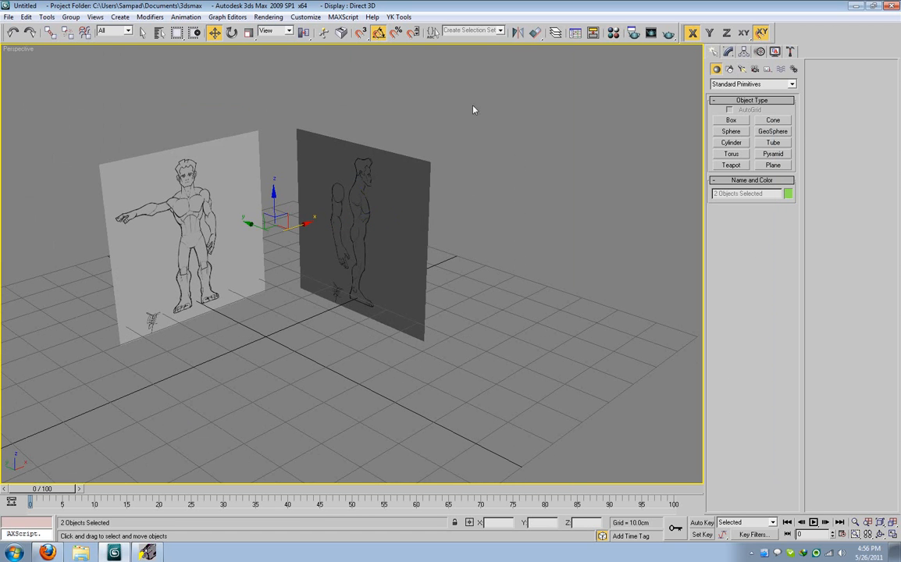
click(554, 34)
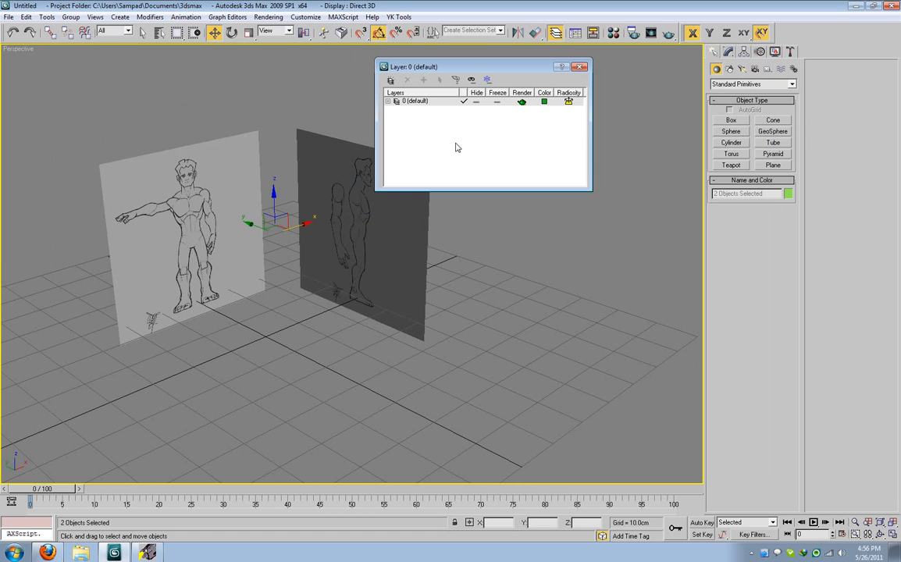
click(393, 81)
text(ImagePlanes)
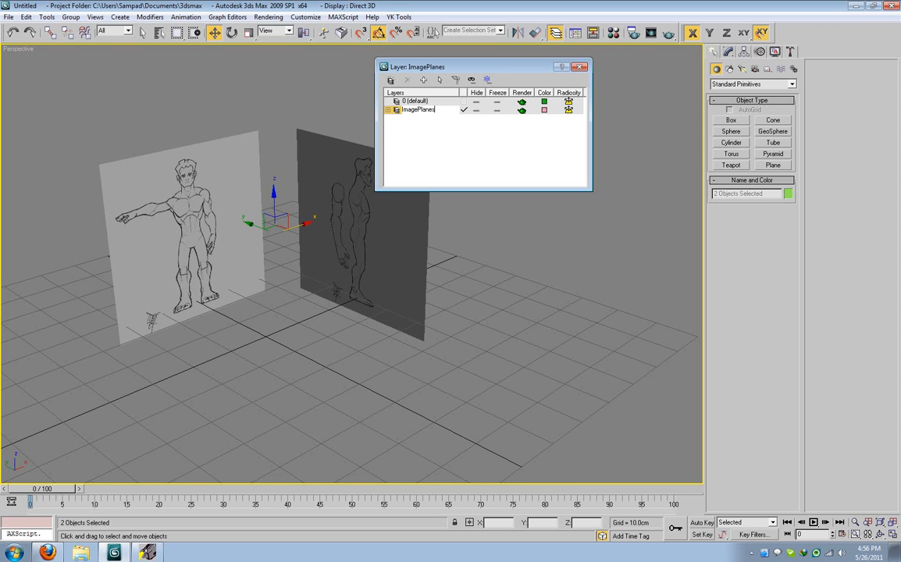
key(Return)
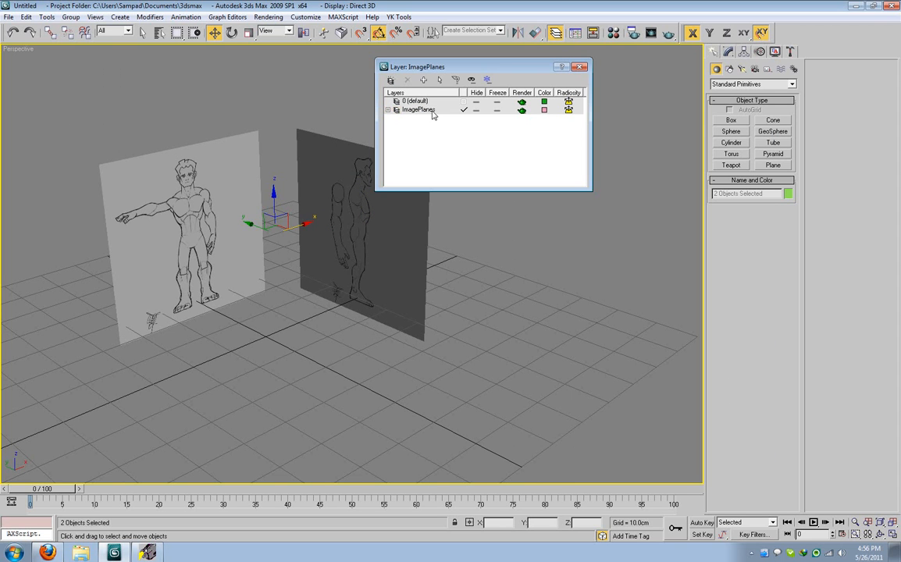
- Make layer 0 (default) the current layer and freeze the ImagePlanes layer
click(464, 102)
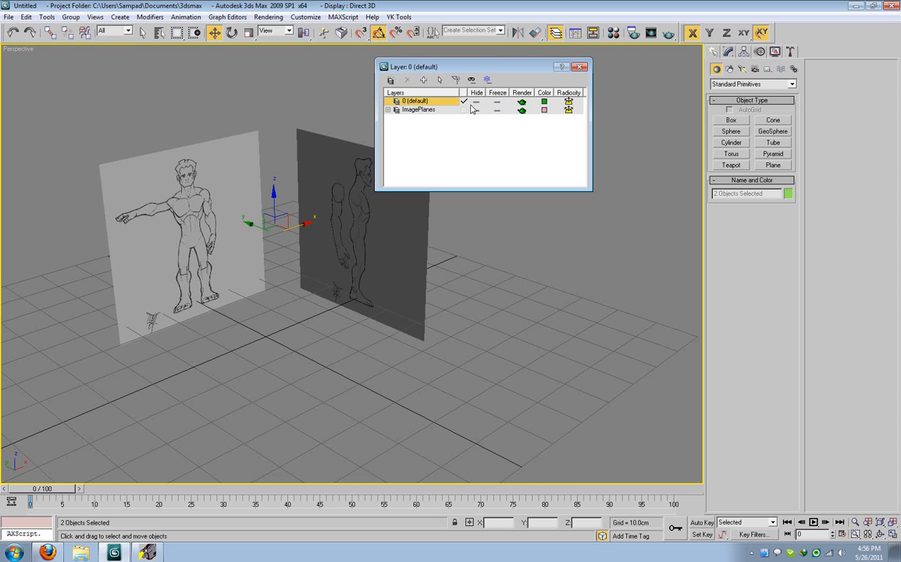
click(498, 110)
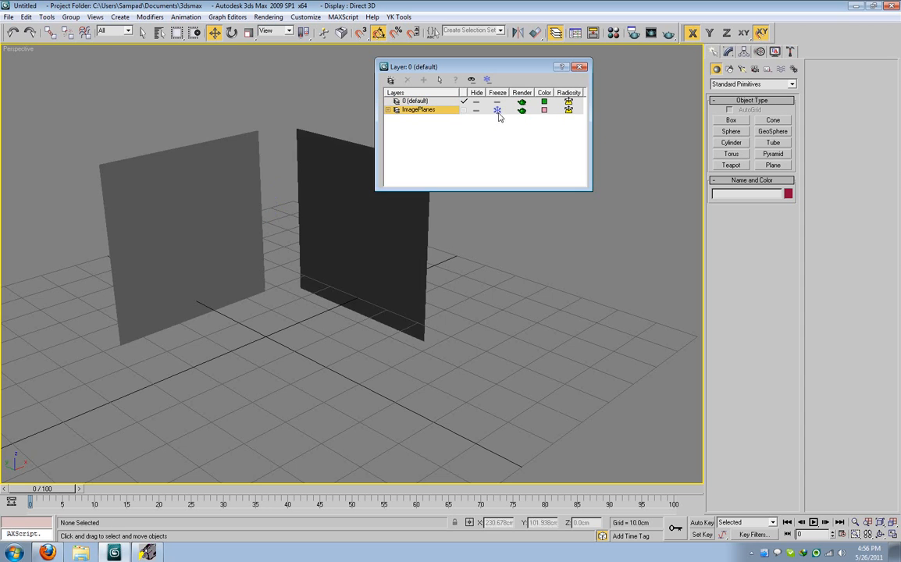
alt+middle_drag(437, 257, 419, 346)
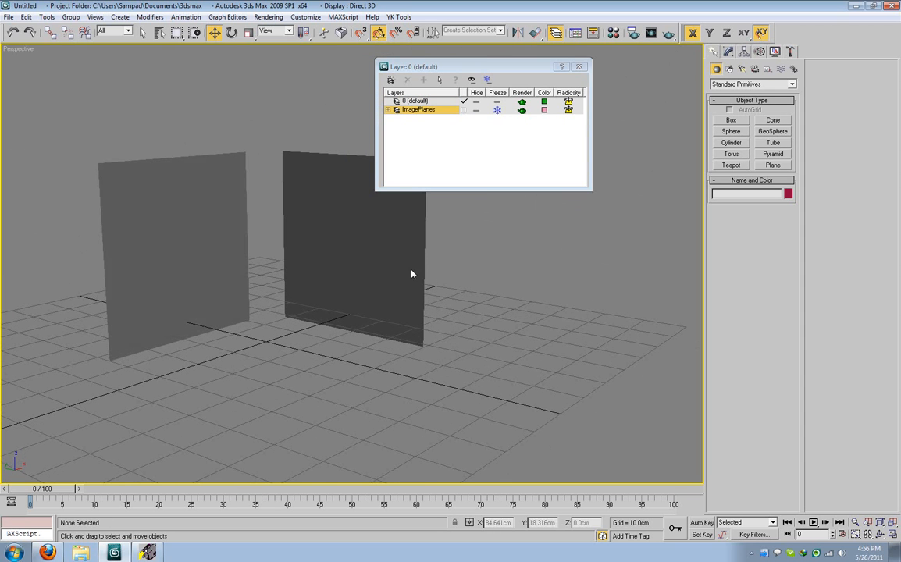
- Select the objects on the ImagePlanes layer and turn off Show Frozen in Gray in their object properties
click(422, 110)
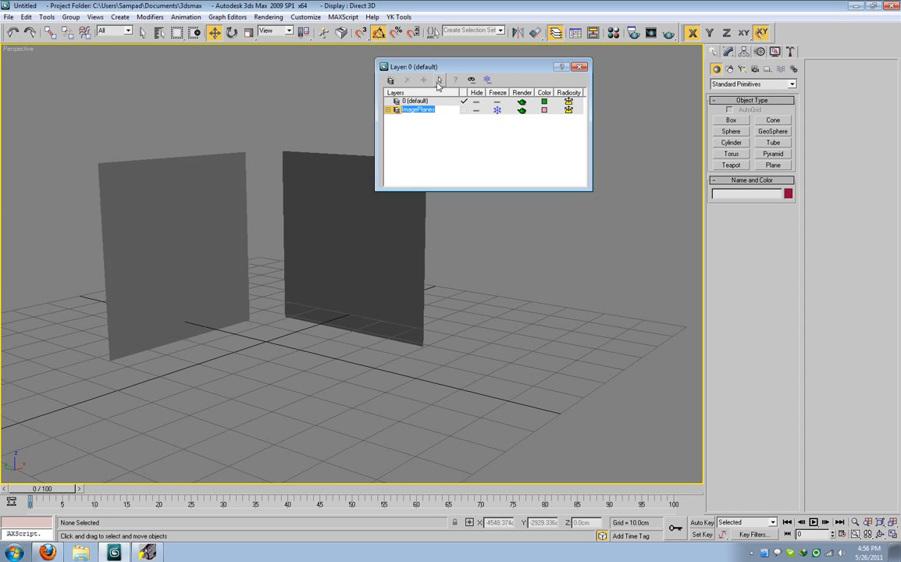
click(442, 119)
click(432, 111)
click(442, 81)
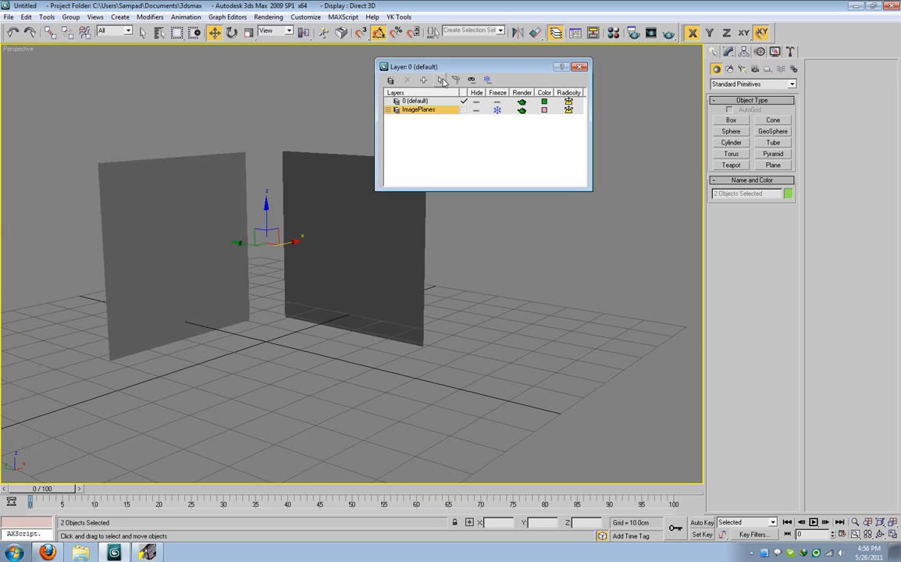
right_click(322, 301)
click(356, 369)
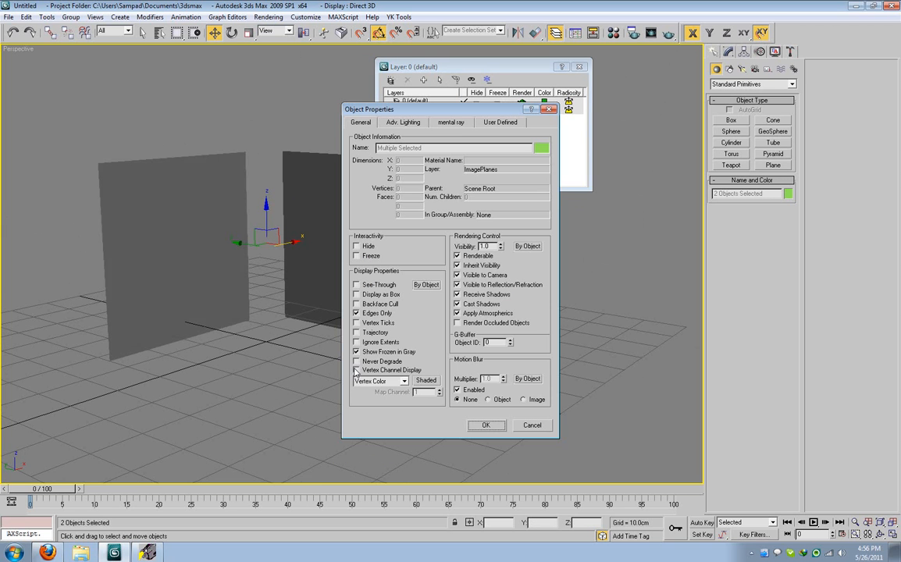
click(376, 343)
click(474, 428)
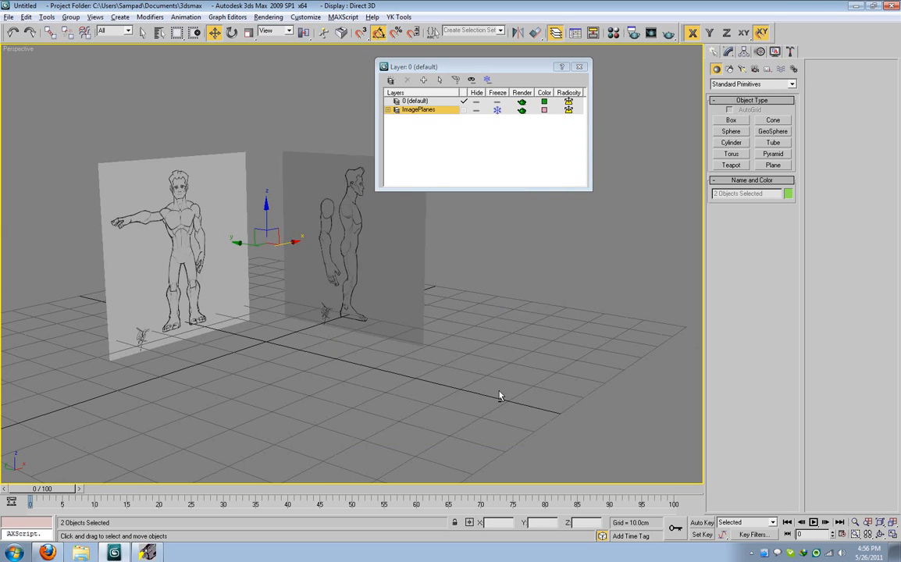
- Deselect the image planes and test whether they can still be selected in the Perspective view while frozen
mouse_move(499, 390)
alt+middle_down()
mouse_move(314, 406)
mouse_move(279, 381)
mouse_move(388, 395)
mouse_move(451, 388)
alt+middle_up()
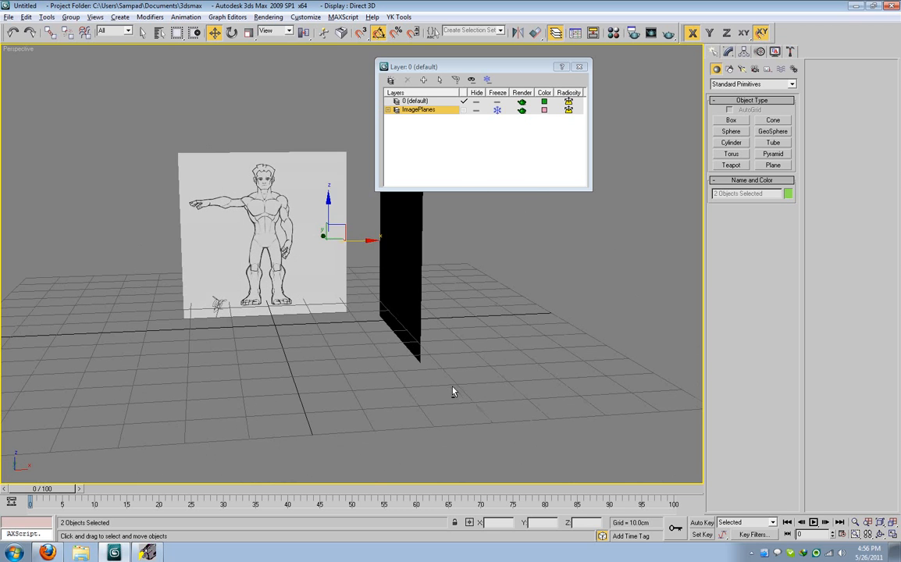
click(541, 343)
drag(228, 366, 328, 359)
drag(301, 302, 635, 170)
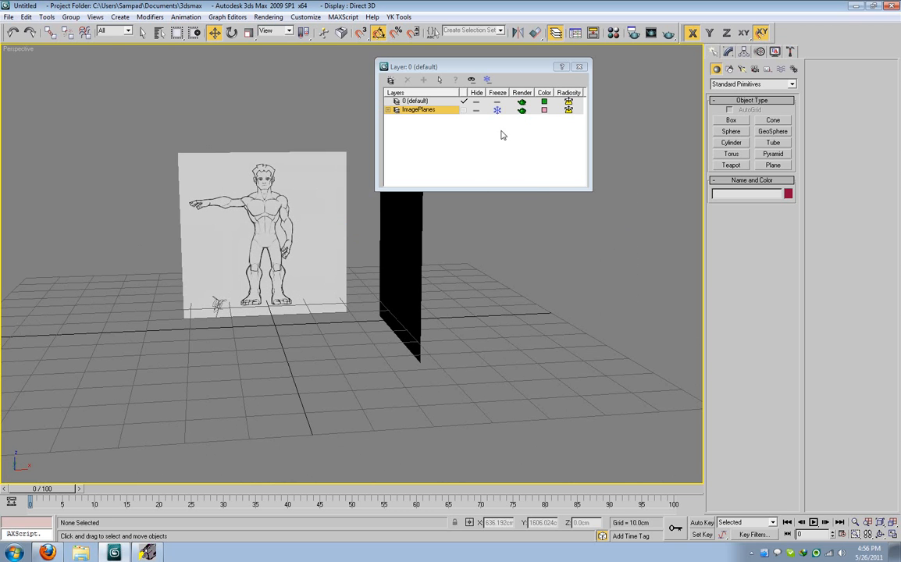
click(580, 67)
- Set the self-illumination of the 01 - Default front-view material to 100
alt+middle_drag(400, 196, 451, 213)
middle_drag(325, 233, 370, 273)
scroll(382, 292, up, 2)
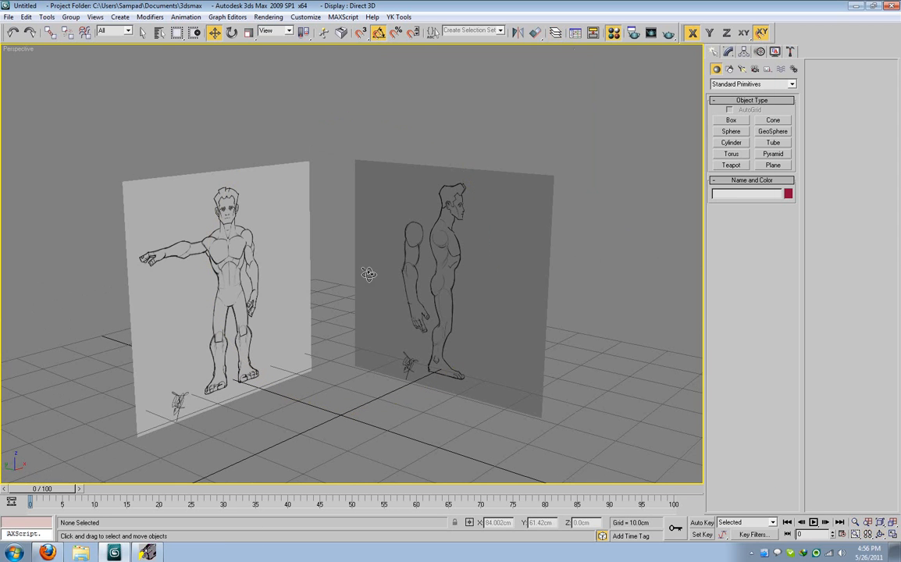
key(m)
click(746, 204)
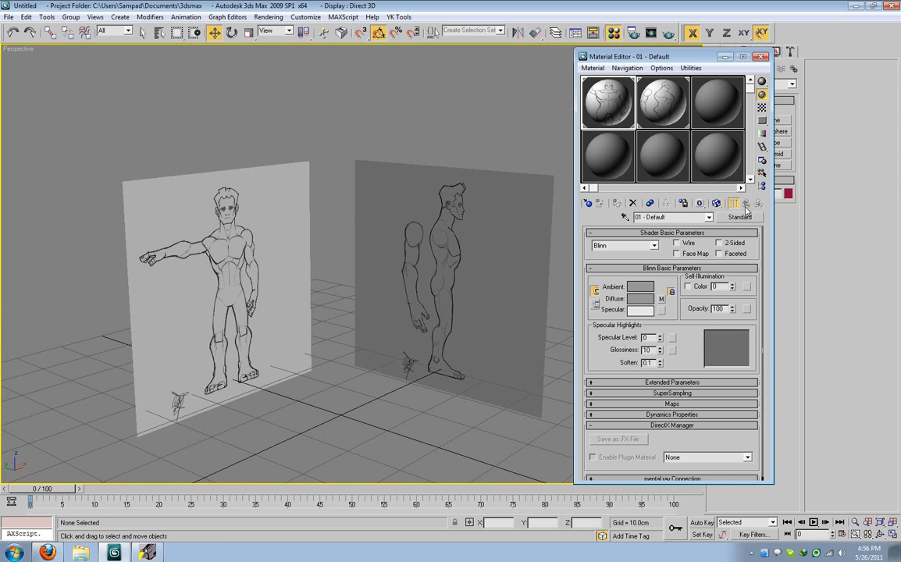
drag(732, 290, 736, 206)
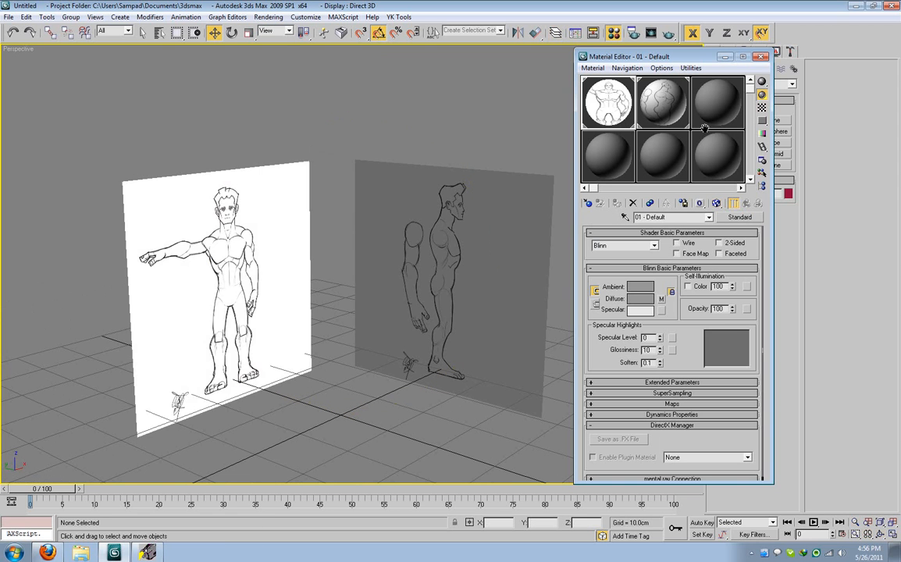
- Raise the self-illumination of the 02 - Default side-view material to brighten the side-image plane
click(677, 112)
click(734, 203)
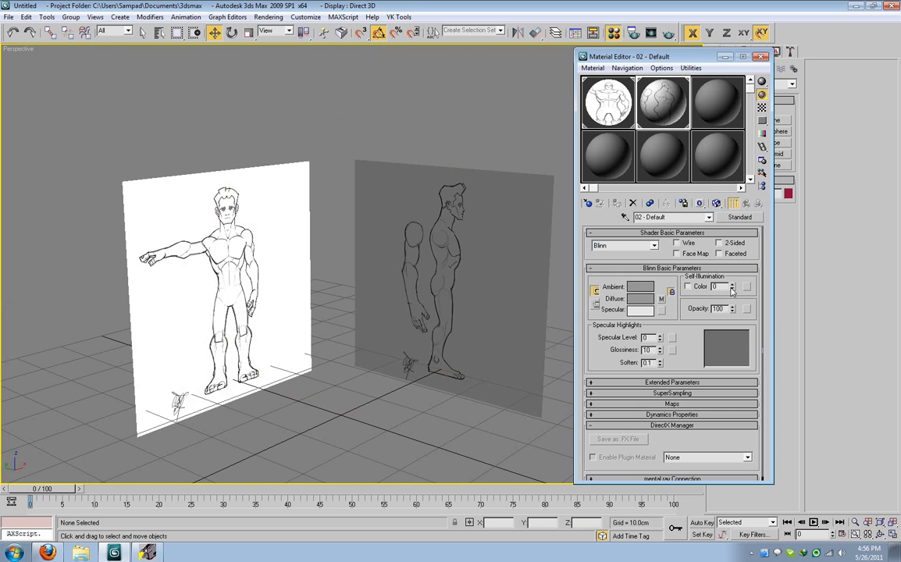
drag(733, 286, 730, 70)
click(763, 56)
alt+middle_drag(601, 193, 532, 214)
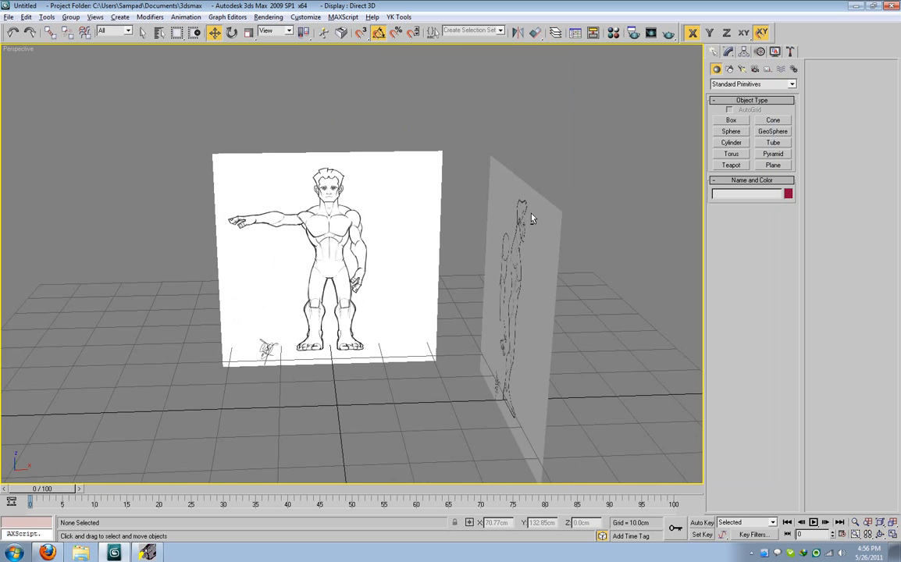
scroll(356, 289, down, 5)
alt+middle_drag(356, 288, 273, 306)
- In the Front view, raise both image planes to about 18.9 cm in Z so the character's feet stand on the ground line
key(f)
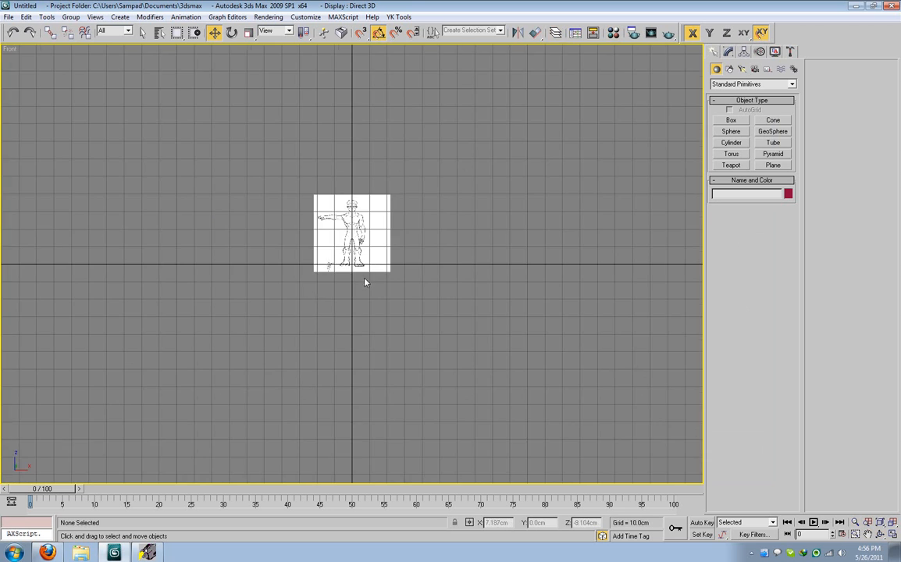
scroll(366, 282, up, 8)
middle_drag(428, 310, 460, 297)
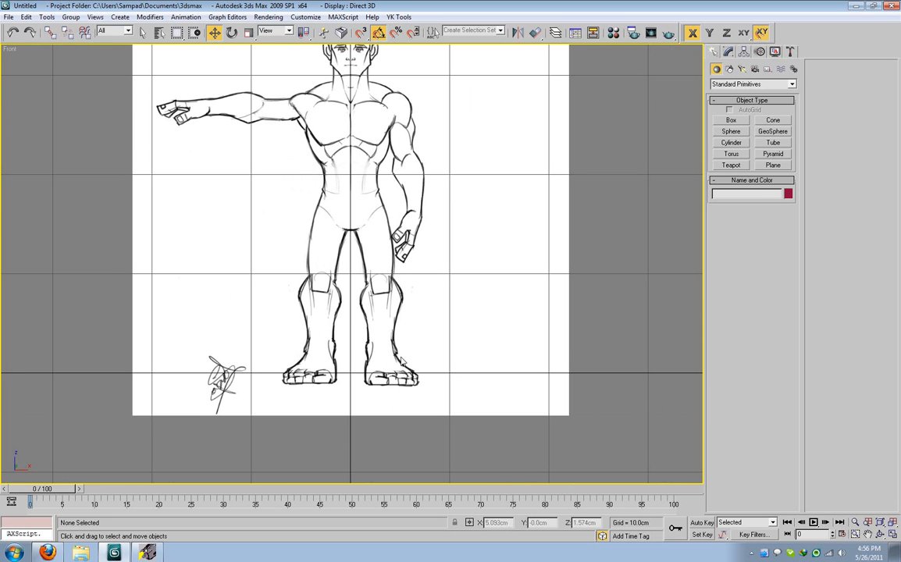
click(555, 32)
click(433, 109)
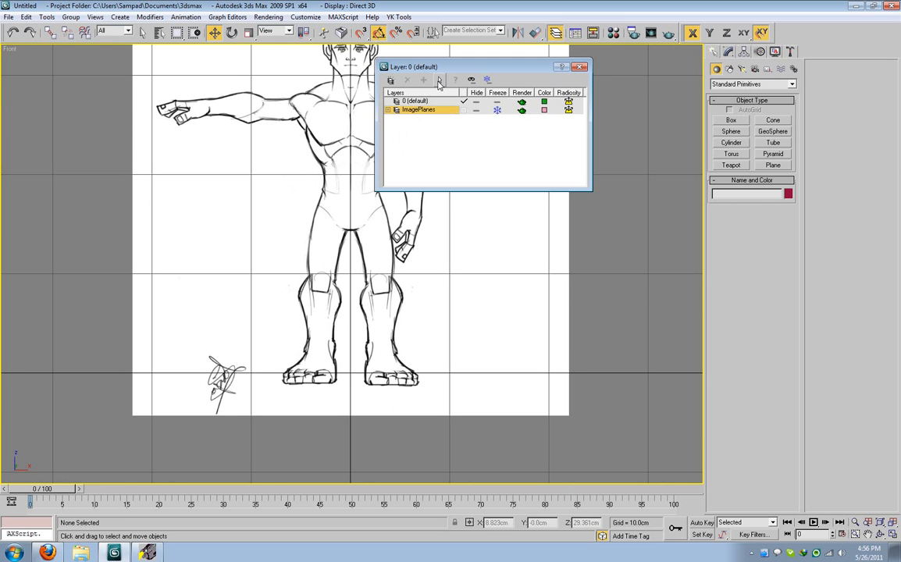
click(440, 79)
click(580, 67)
drag(500, 160, 500, 151)
scroll(448, 269, down, 4)
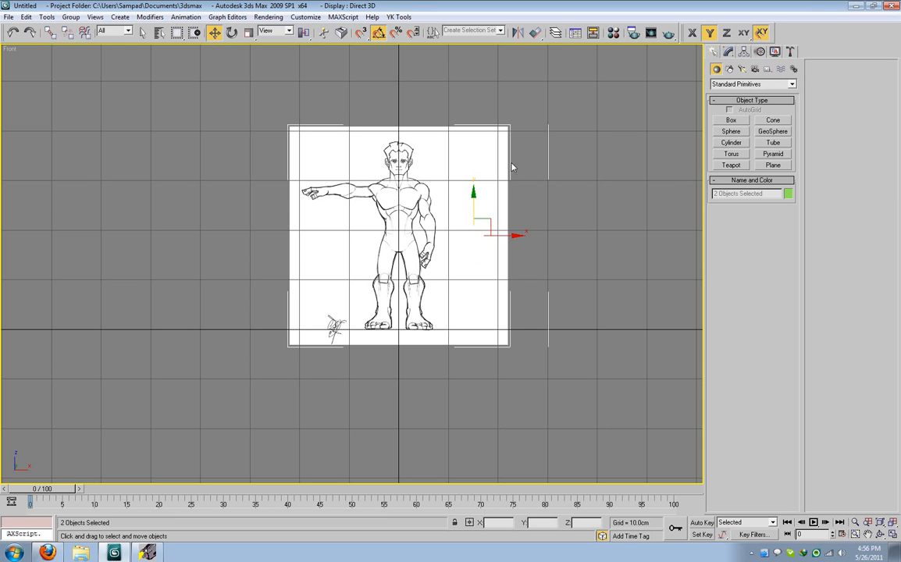
click(555, 33)
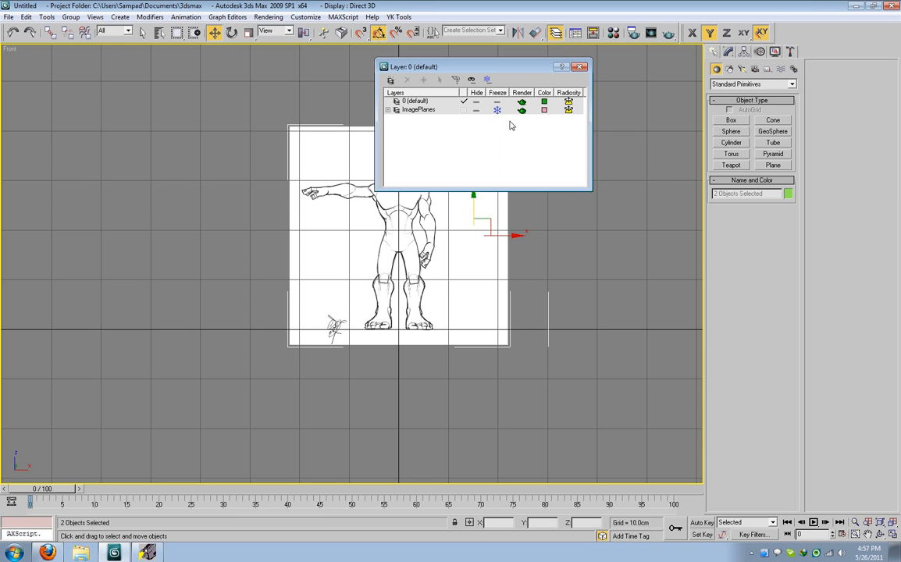
click(600, 147)
click(579, 67)
- In the Perspective view, create a 20 x 20 x 20 cm box snapped to the grid and centred on the origin
key(alt+w)
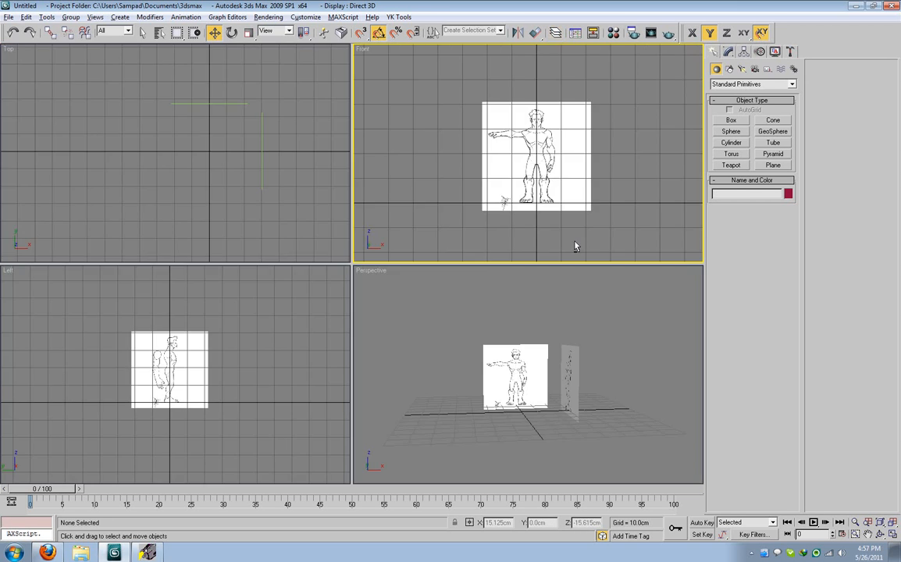
click(526, 358)
key(alt+w)
alt+middle_drag(526, 358, 371, 304)
scroll(371, 303, up, 1)
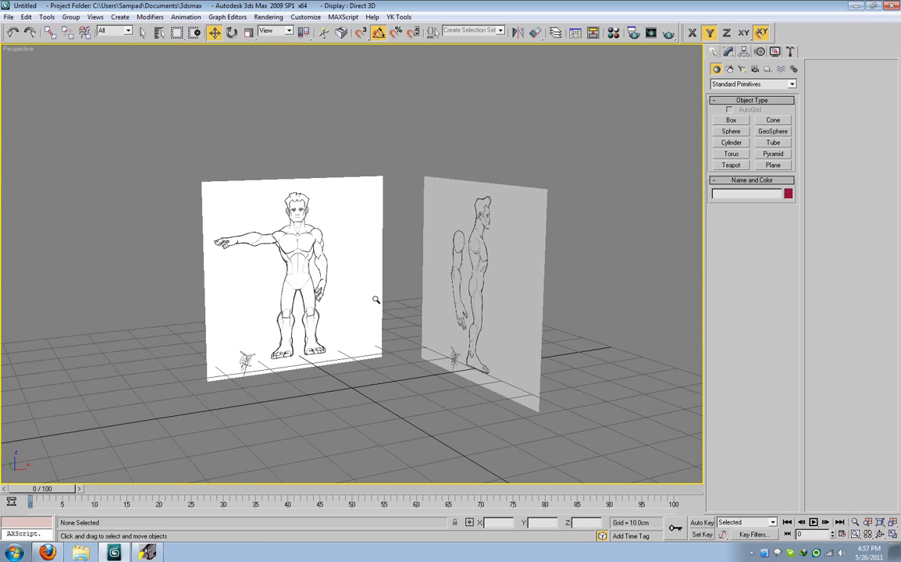
click(742, 124)
middle_drag(426, 340, 429, 350)
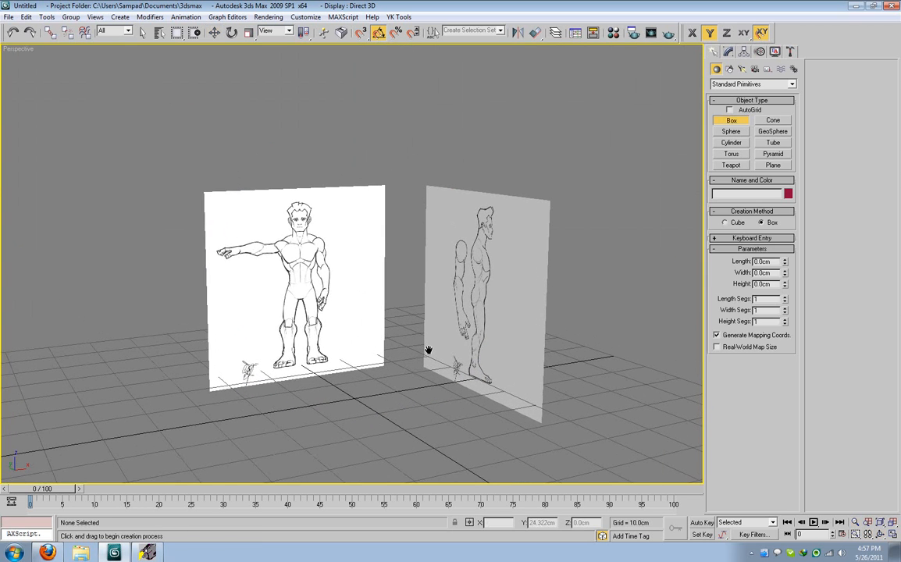
mouse_move(328, 388)
mouse_down()
mouse_move(379, 418)
mouse_move(399, 414)
mouse_up()
right_click(399, 414)
alt+middle_drag(397, 409, 373, 444)
middle_drag(355, 400, 353, 371)
drag(287, 358, 408, 383)
key(w)
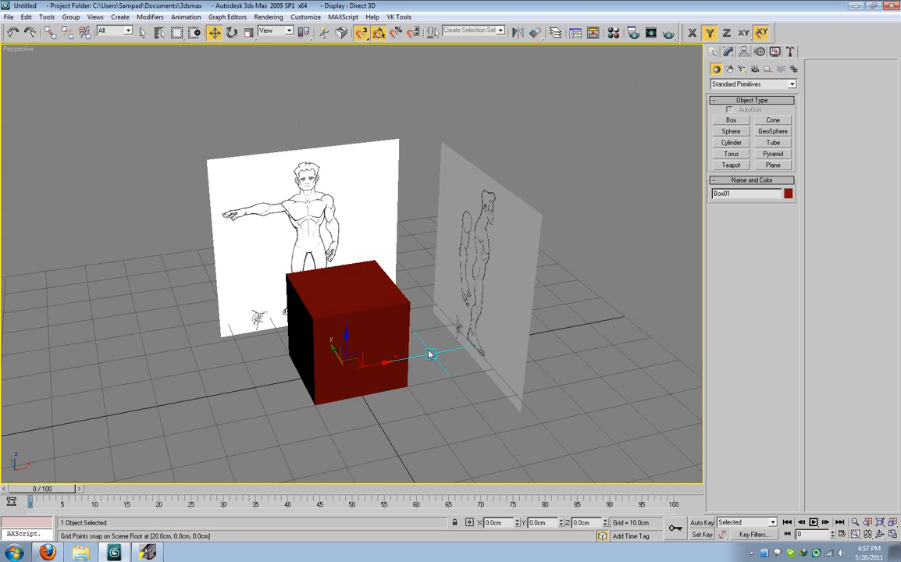
- Display the box see-through with edged faces and raise it to about 18.1 cm in Z
alt+middle_drag(429, 356, 381, 355)
key(alt+x)
key(F4)
drag(381, 355, 381, 302)
alt+middle_drag(381, 302, 578, 105)
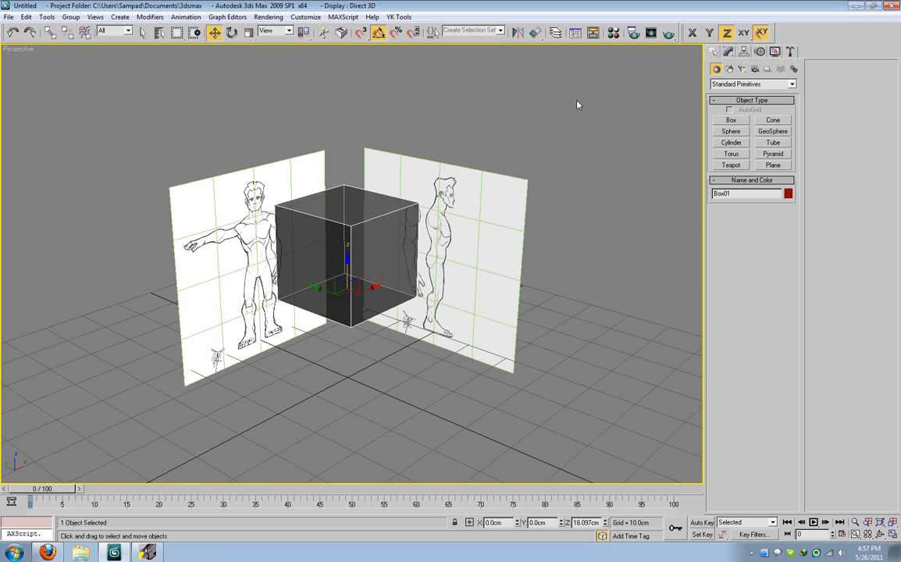
- With the ImagePlanes layer temporarily unfrozen, set the length and width segments of both image planes to 1
click(556, 37)
click(497, 111)
click(488, 307)
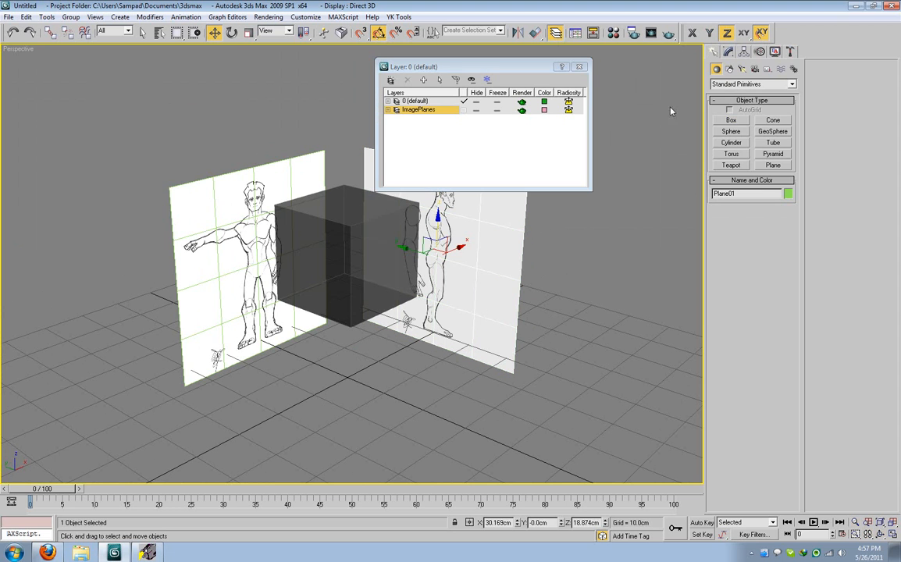
click(729, 52)
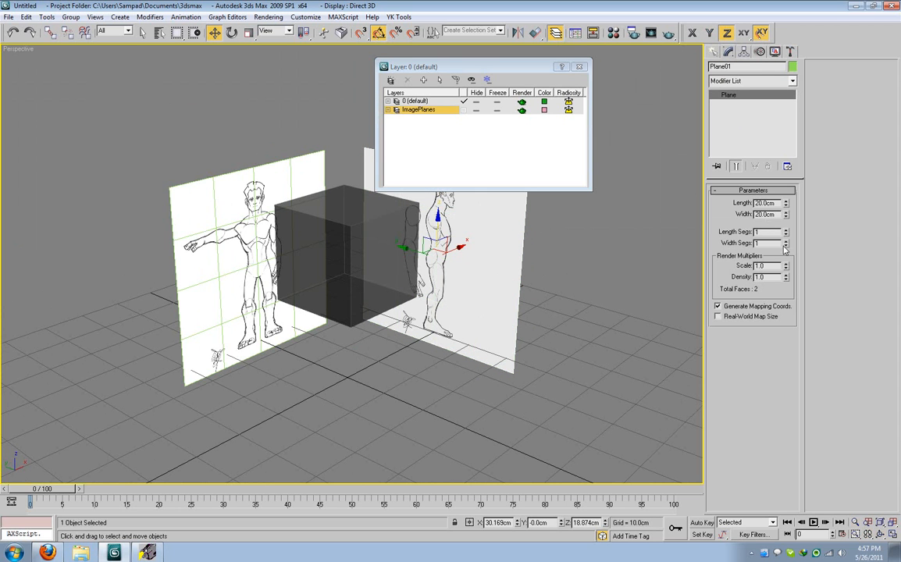
click(269, 250)
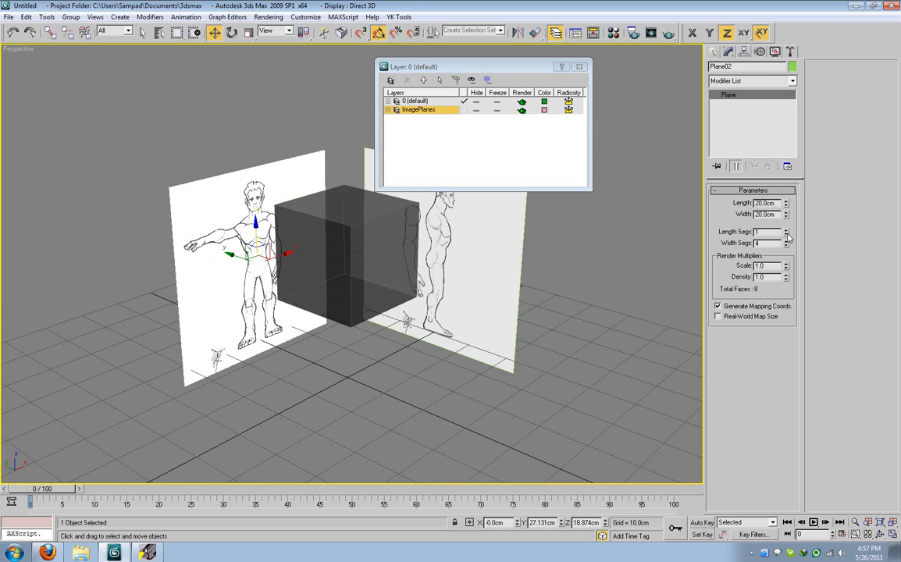
click(497, 111)
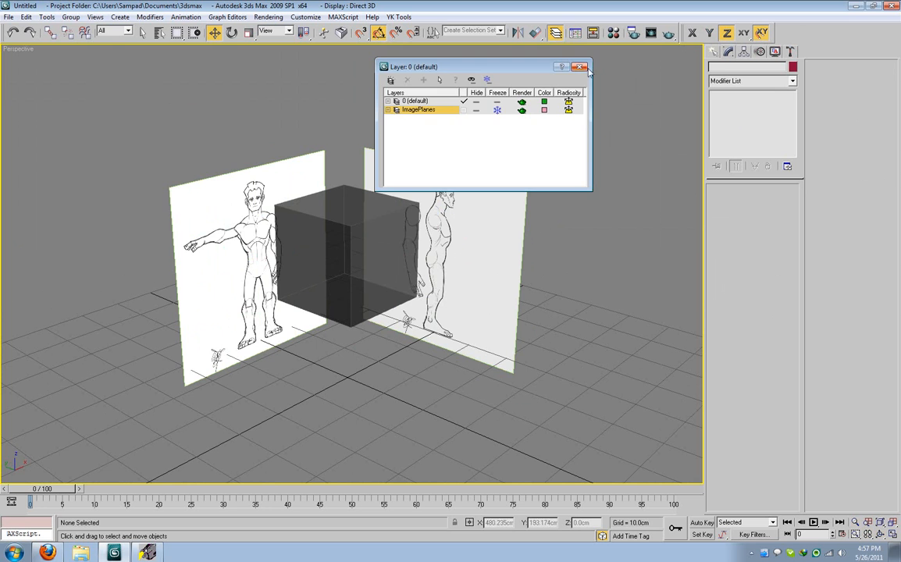
click(579, 67)
- Select the box and convert it to an Editable Poly in the maximized Left view
click(281, 257)
key(alt+w)
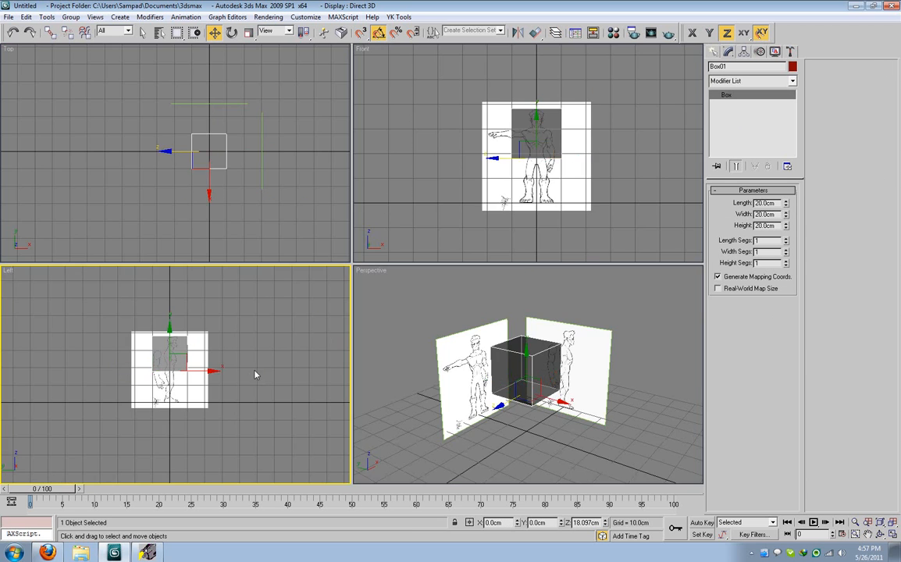
key(alt+w)
scroll(259, 357, up, 6)
right_click(397, 271)
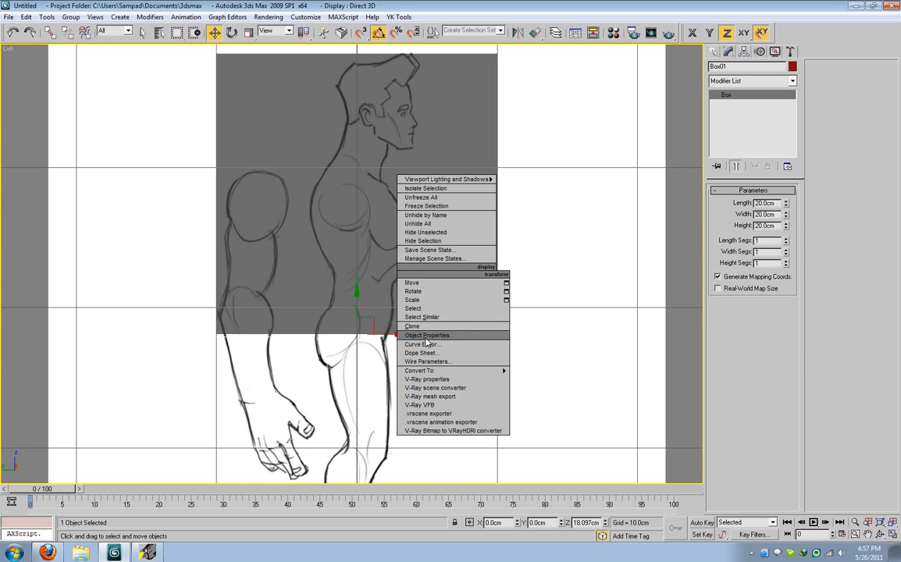
mouse_move(467, 372)
click(549, 379)
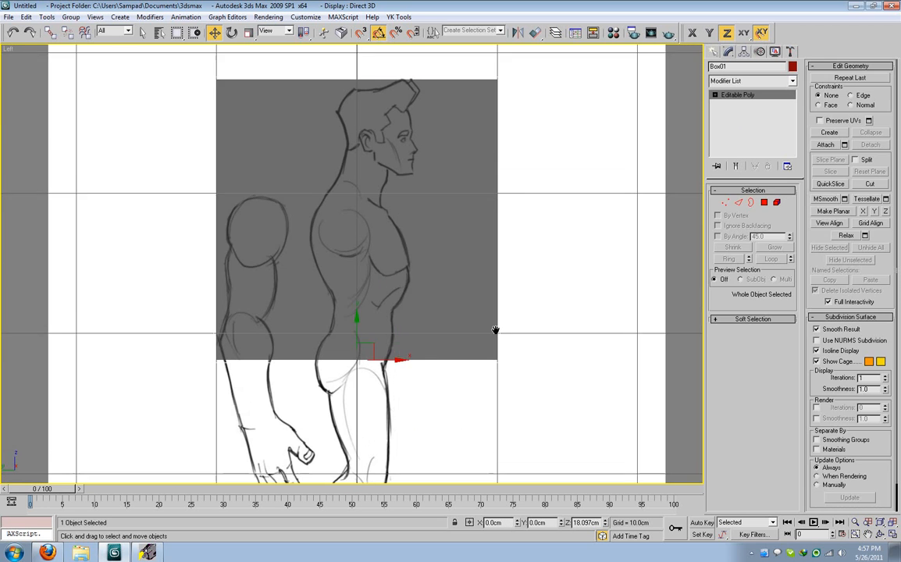
- Lower the box's top vertices to the figure's shoulder height in the Left view
scroll(388, 254, down, 4)
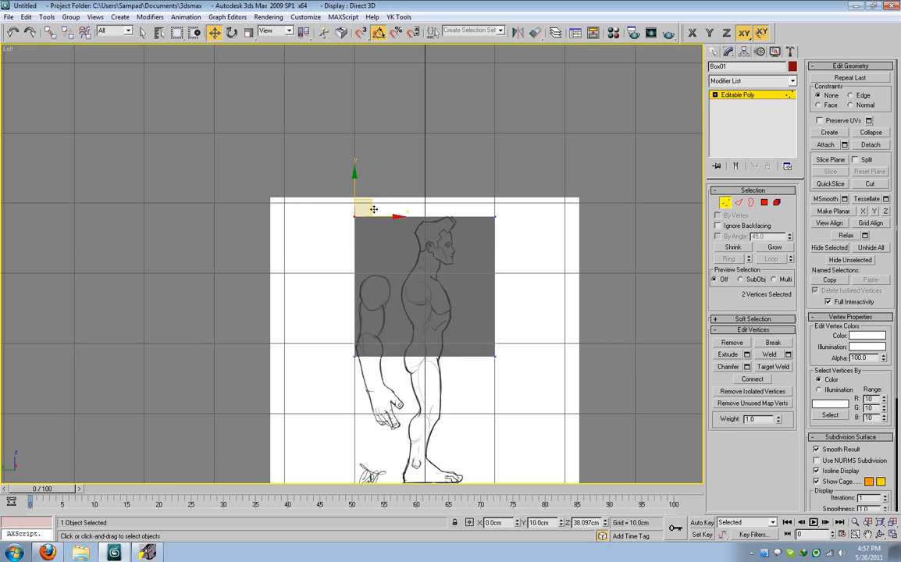
drag(377, 206, 418, 245)
key(ctrl+z)
drag(531, 258, 532, 257)
drag(428, 193, 427, 253)
- Scale the box's top and bottom vertices inward along the horizontal axis to match the torso's depth in the side reference
key(r)
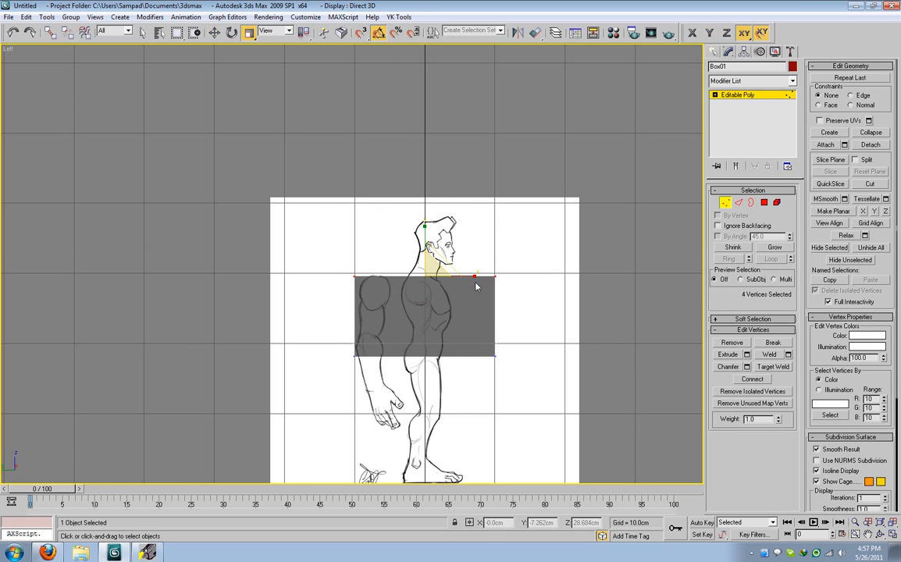
drag(479, 284, 396, 279)
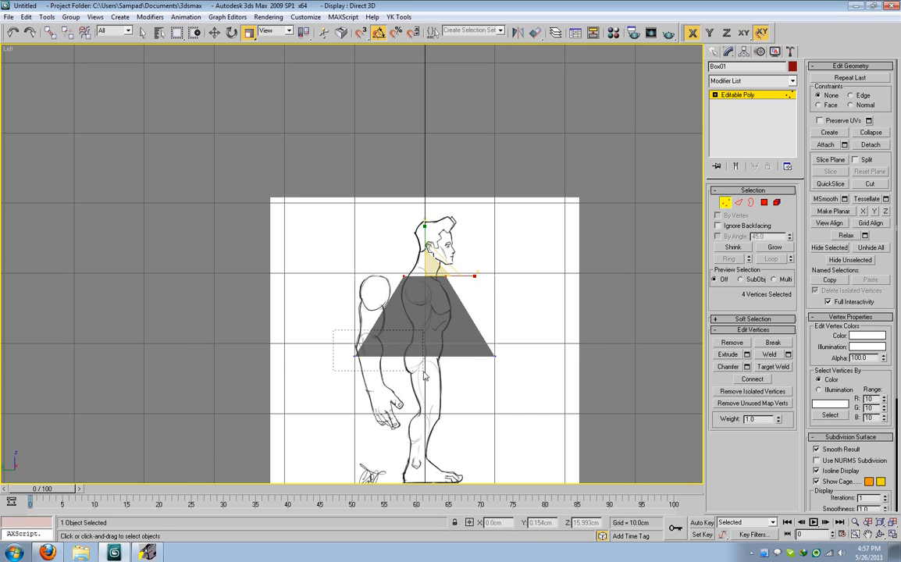
drag(423, 372, 394, 356)
scroll(438, 322, up, 5)
- In the Front view, scale all the box's vertices horizontally so the block matches the width of the figure's torso
key(alt+w)
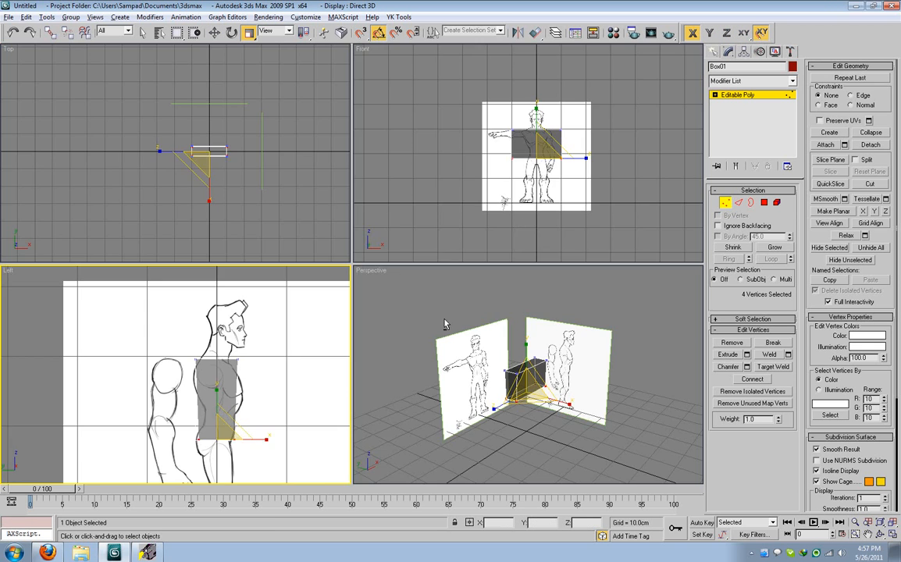
middle_click(516, 243)
key(alt+w)
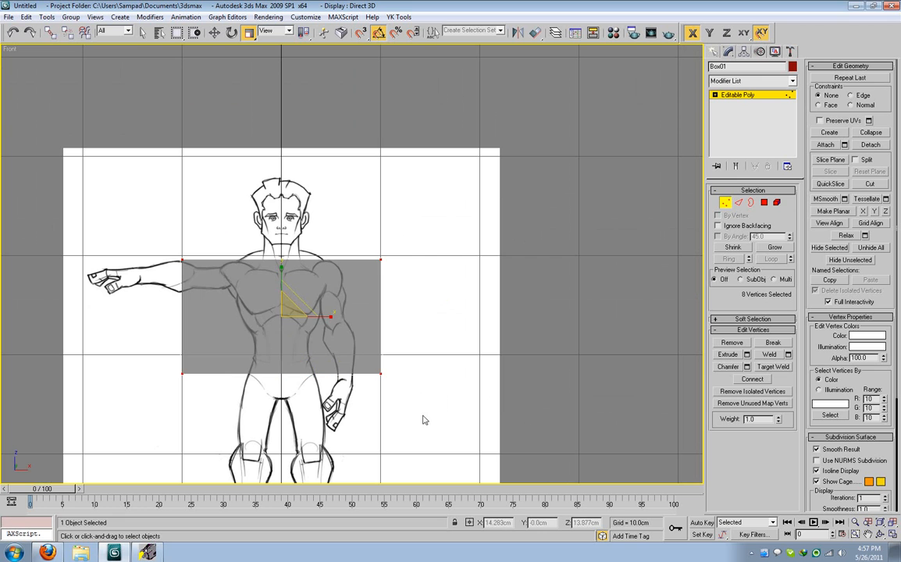
drag(330, 327, 245, 334)
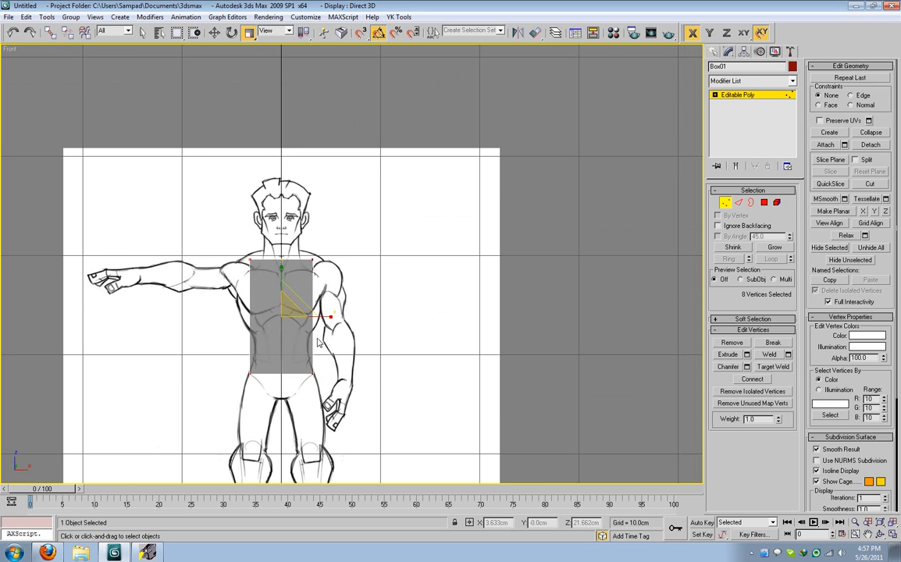
scroll(328, 336, up, 4)
drag(309, 310, 328, 307)
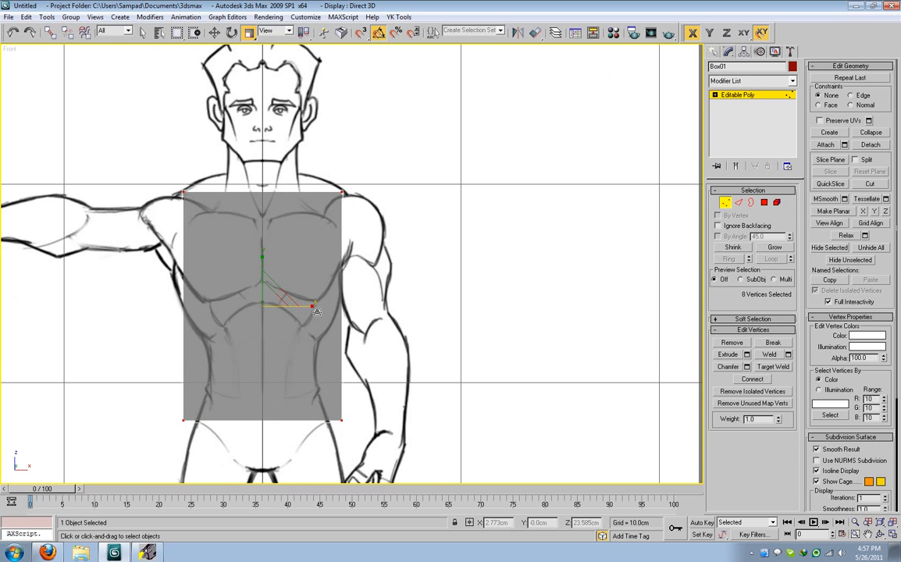
scroll(351, 316, down, 4)
middle_drag(347, 353, 392, 261)
scroll(391, 261, up, 2)
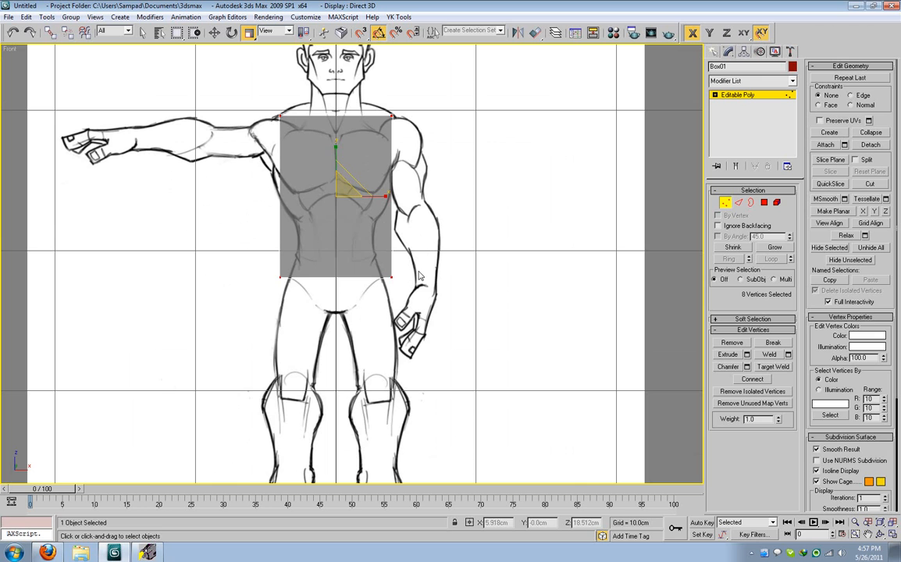
- Connect the box's horizontal edges to add a vertical edge loop down the centre of the torso
click(739, 203)
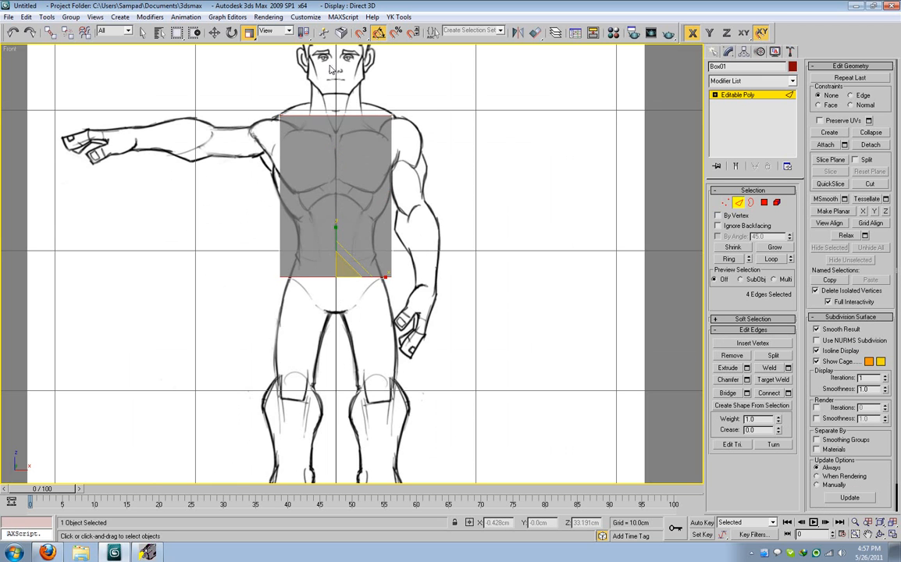
right_click(350, 239)
click(330, 274)
middle_drag(370, 278, 448, 332)
scroll(394, 305, up, 2)
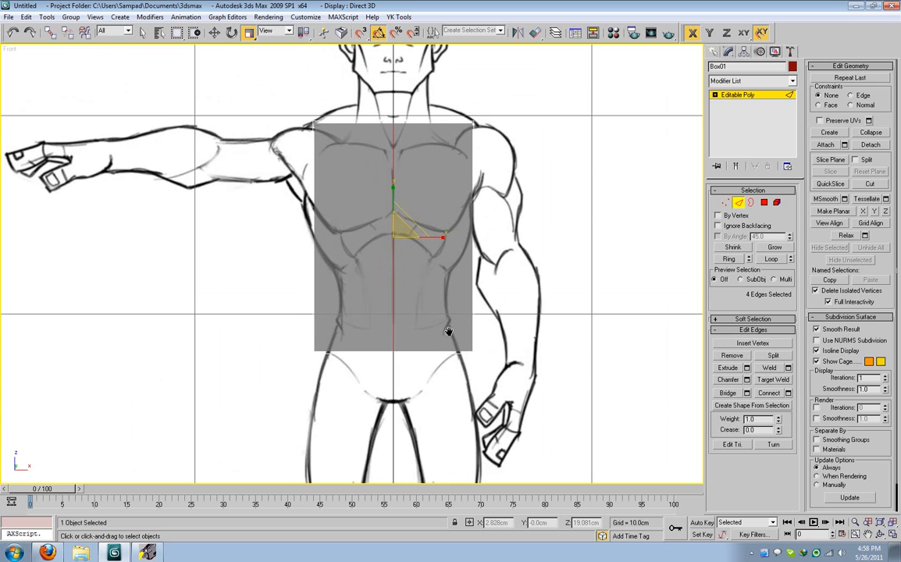
scroll(451, 302, down, 1)
- Connect the horizontal edges of both torso halves to add a vertical loop midway on each side
drag(384, 415, 384, 414)
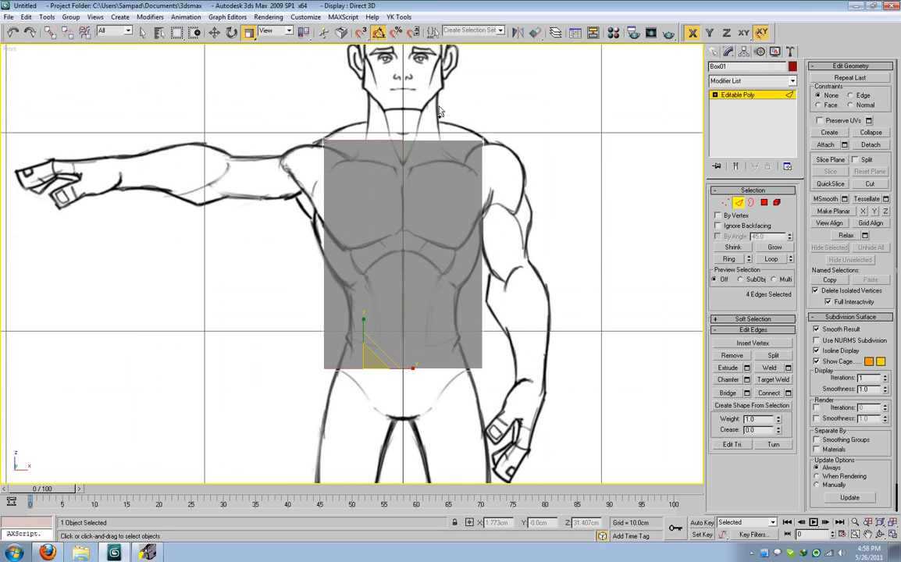
right_click(438, 258)
click(418, 295)
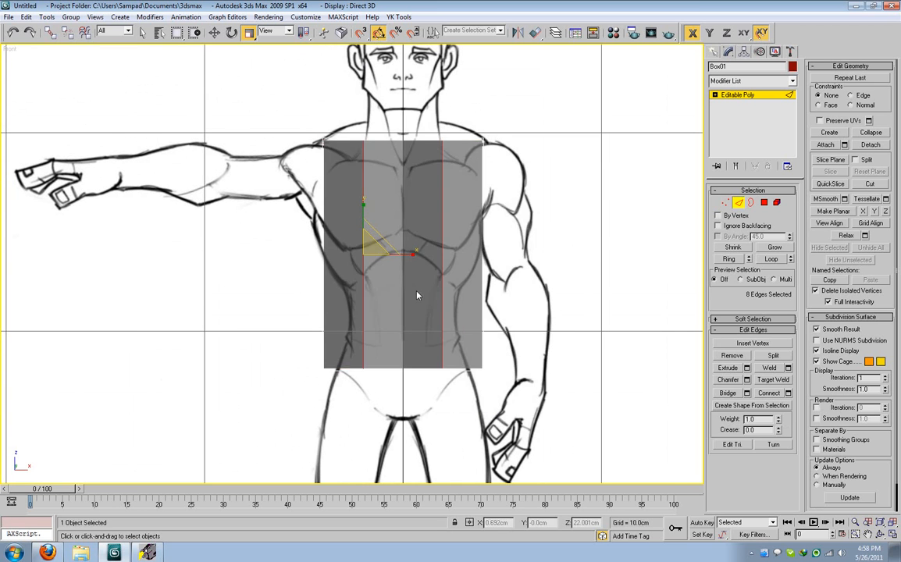
middle_drag(427, 308, 431, 338)
scroll(432, 339, up, 2)
scroll(427, 229, down, 2)
middle_drag(427, 229, 432, 248)
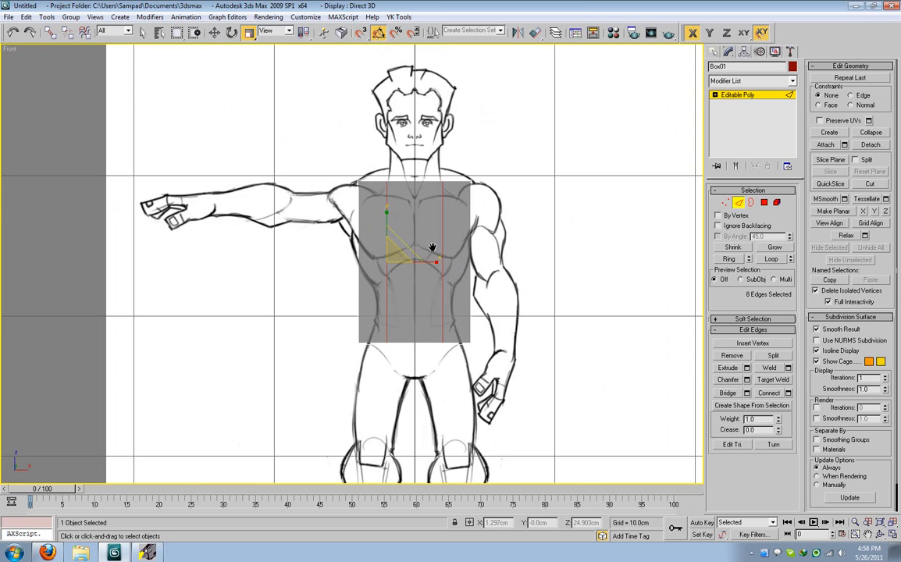
- Lower the torso's bottom vertices to crotch level at about 15.5 cm in Z and scale the inner ones toward the centre
key(1)
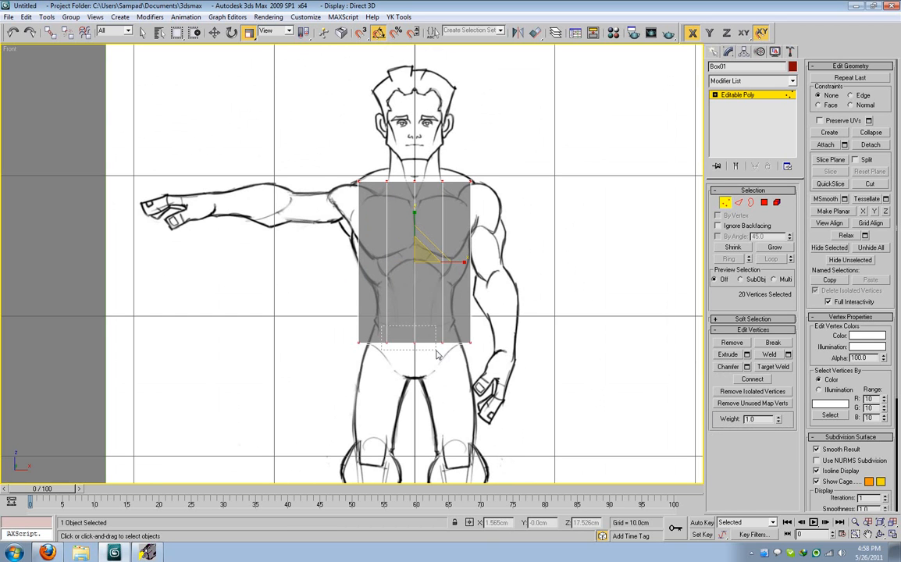
key(w)
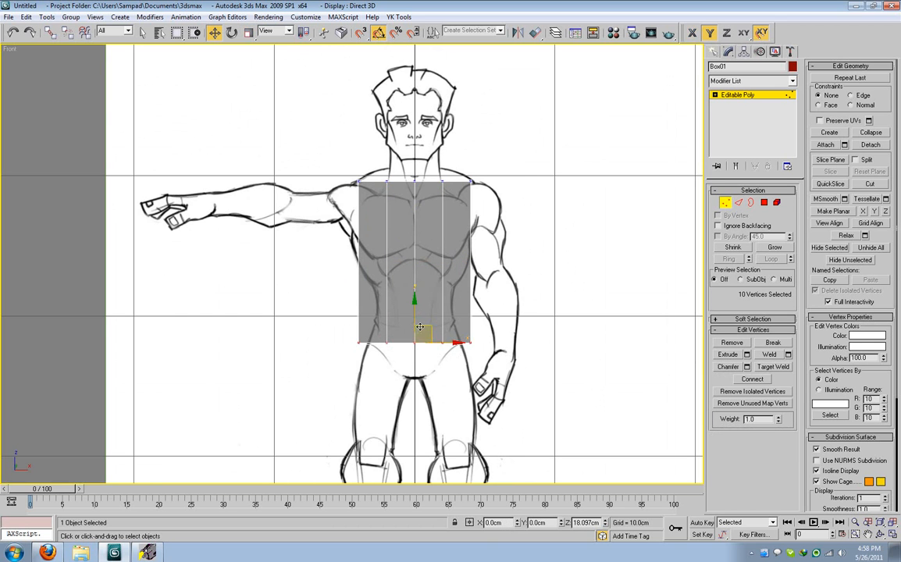
drag(420, 327, 414, 351)
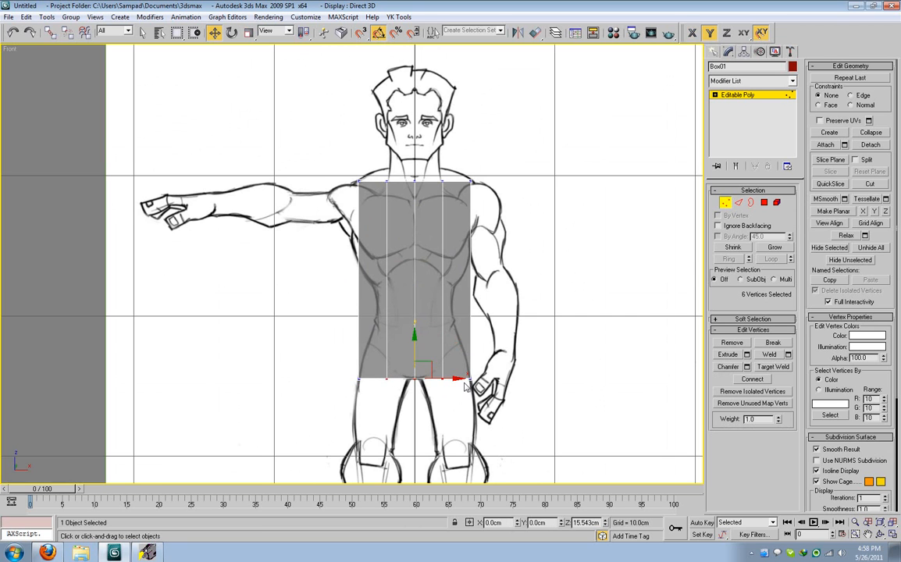
key(r)
drag(462, 380, 360, 344)
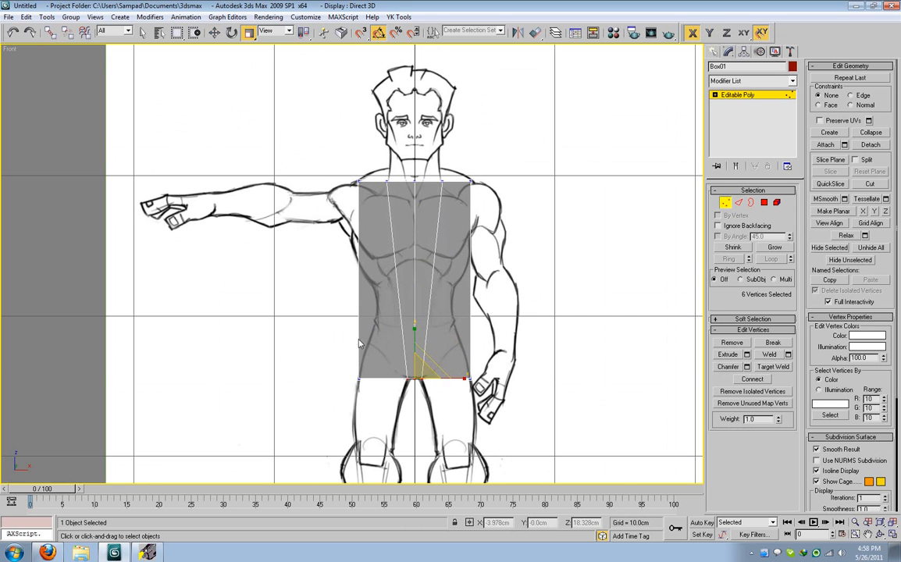
- Extrude the two middle polygons on top of the torso upward to form a block for the neck and head
scroll(398, 165, up, 2)
middle_drag(398, 164, 401, 224)
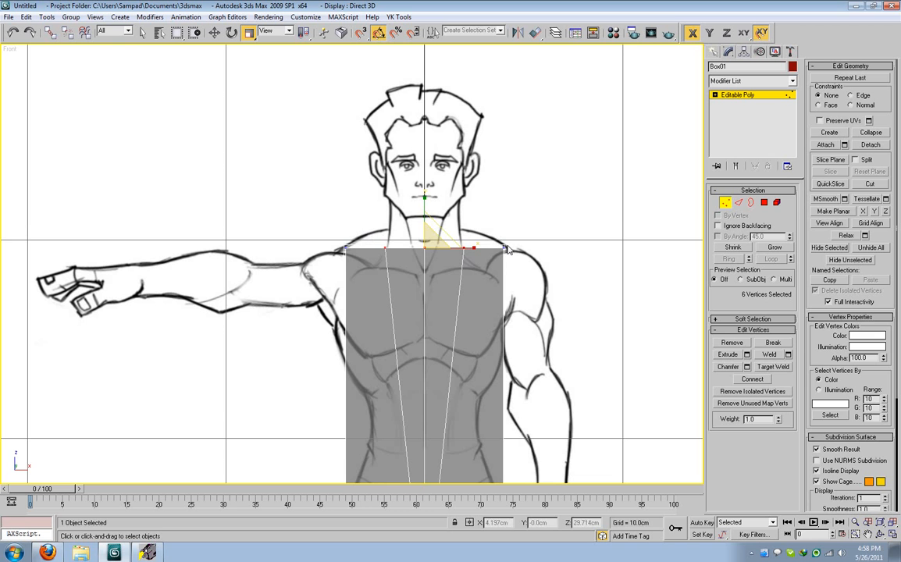
click(764, 202)
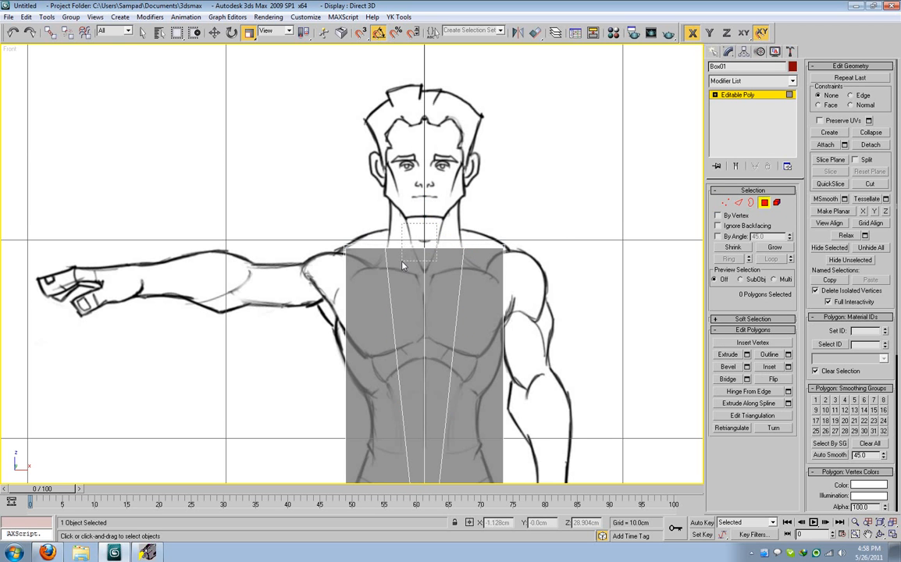
drag(402, 261, 401, 264)
alt+drag(344, 300, 541, 352)
key(p)
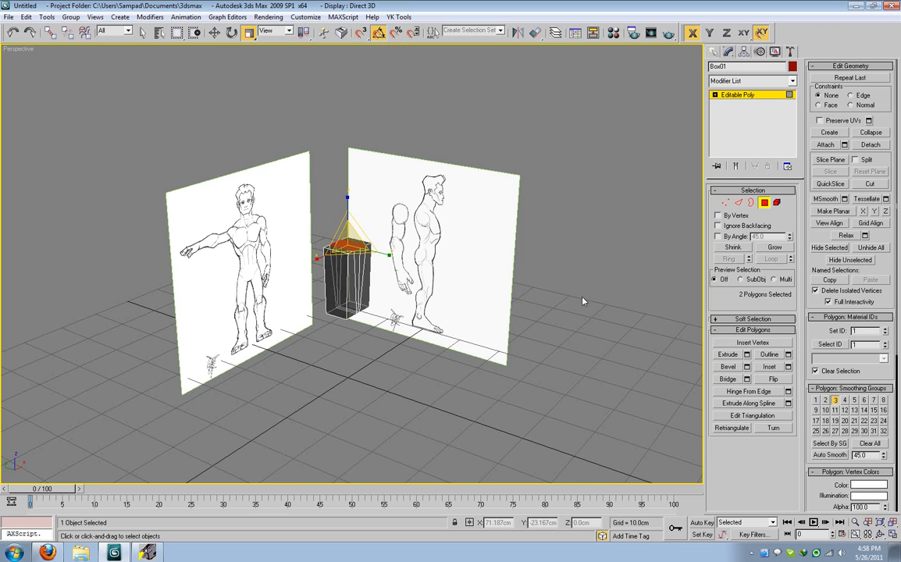
alt+middle_drag(441, 250, 702, 346)
scroll(433, 280, up, 3)
click(728, 355)
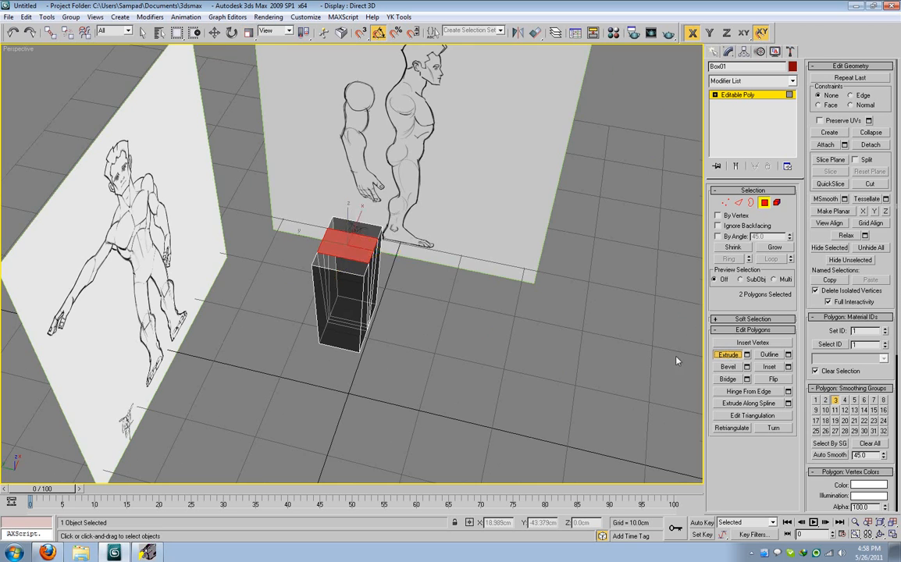
alt+middle_drag(609, 320, 336, 242)
drag(336, 242, 362, 203)
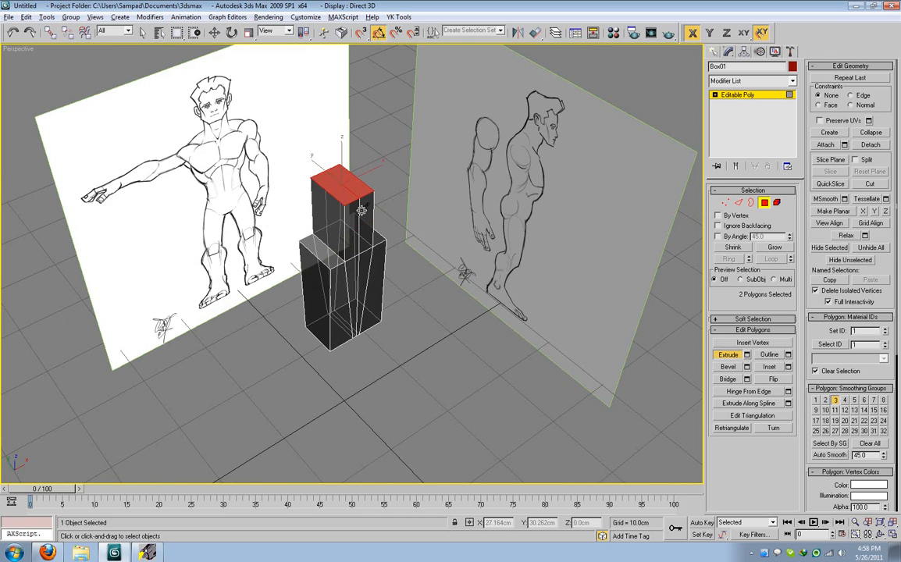
- Examine the extruded head block against the side reference in the Left view and in the Perspective view
key(l)
scroll(270, 336, up, 2)
middle_drag(469, 305, 399, 305)
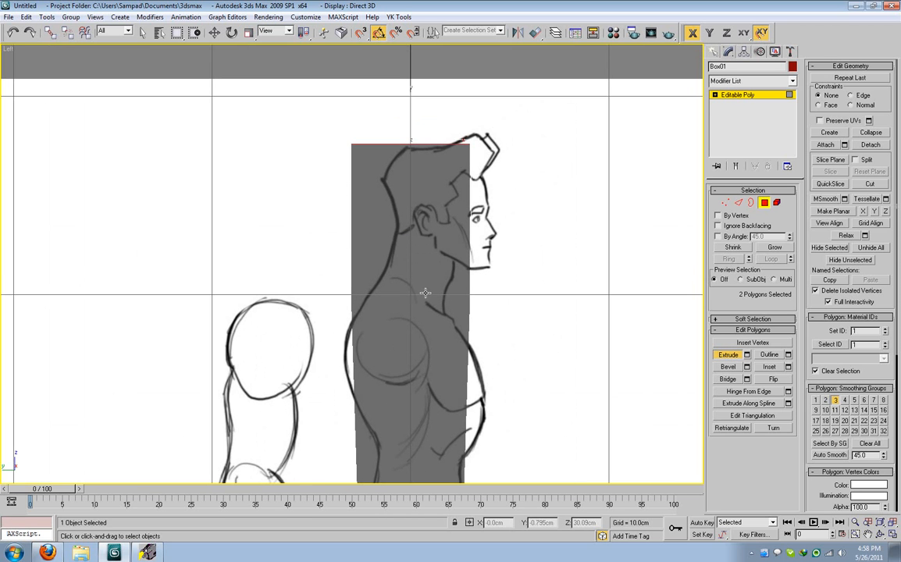
key(r)
middle_drag(458, 268, 438, 258)
scroll(438, 258, down, 2)
key(alt+w)
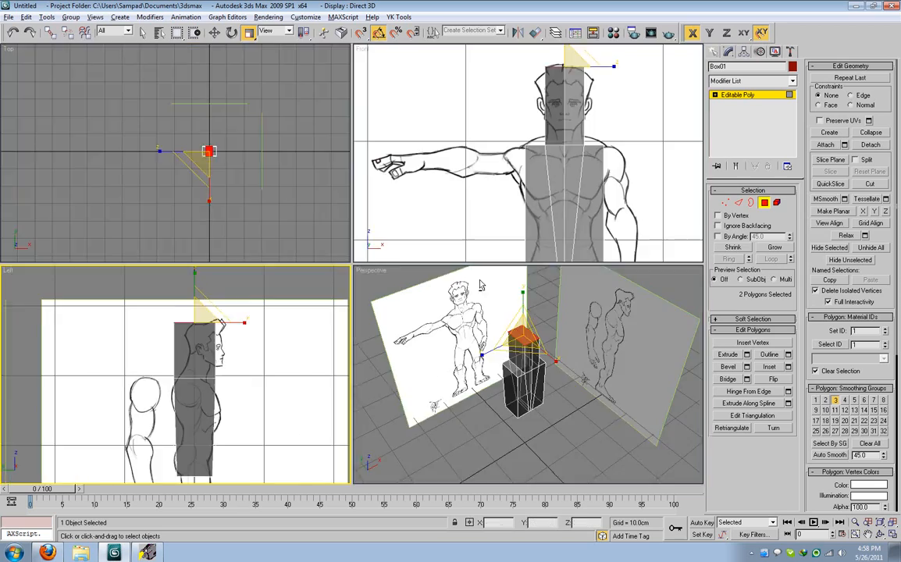
right_click(510, 361)
key(alt+w)
mouse_move(512, 367)
alt+middle_down()
mouse_move(470, 319)
mouse_move(563, 336)
mouse_move(457, 334)
mouse_move(512, 327)
alt+middle_up()
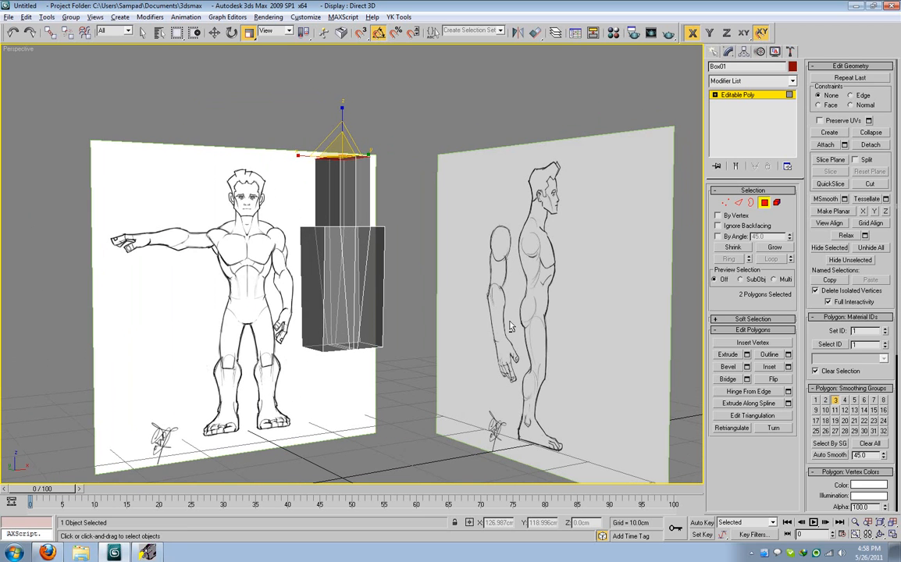
- Leave polygon editing, open the PolyDraw tools and dock them on the right
click(766, 205)
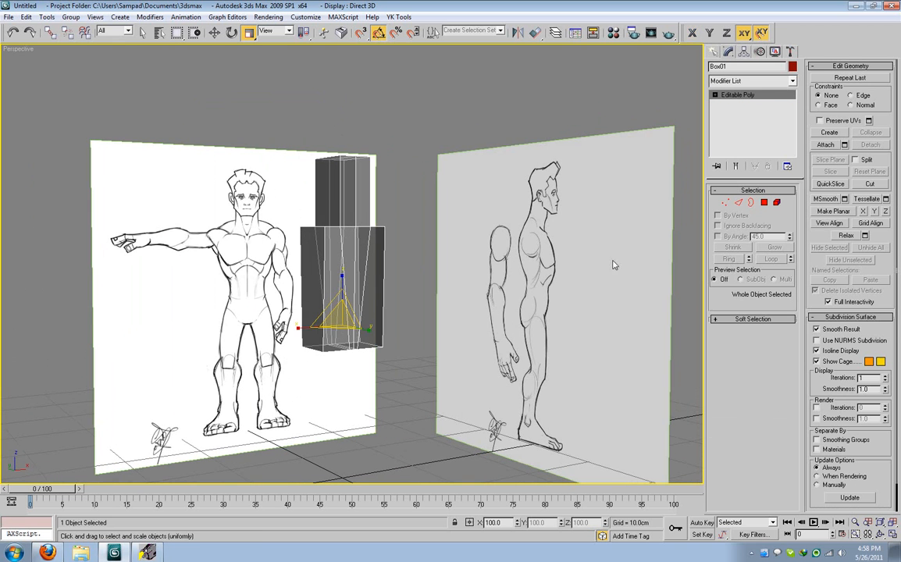
mouse_move(613, 265)
alt+middle_down()
mouse_move(470, 245)
mouse_move(528, 275)
mouse_move(482, 276)
alt+middle_up()
key(shift+d)
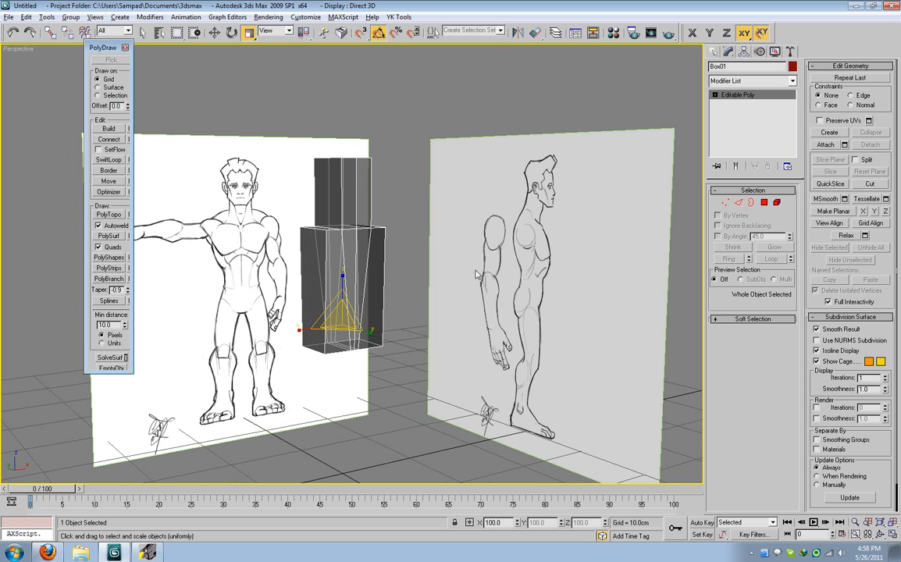
right_click(110, 45)
mouse_move(186, 57)
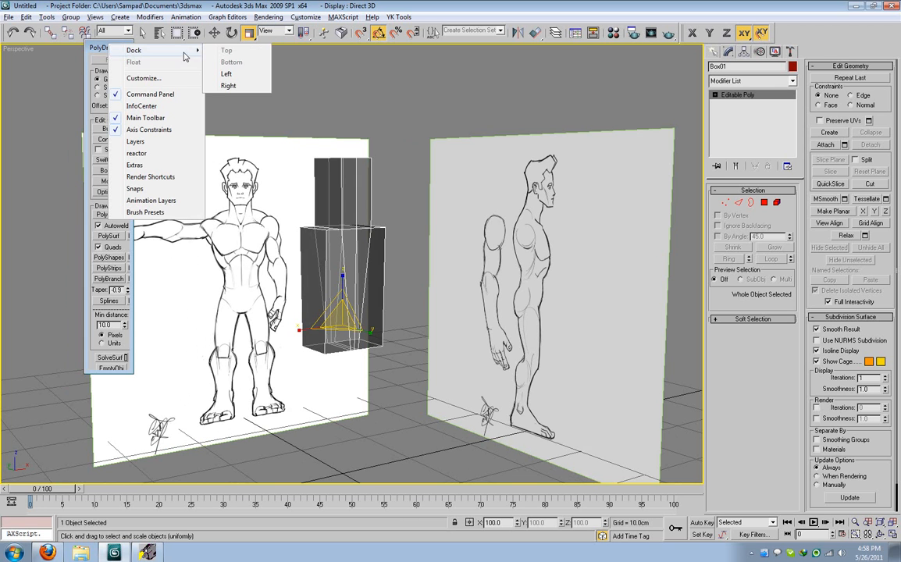
click(230, 85)
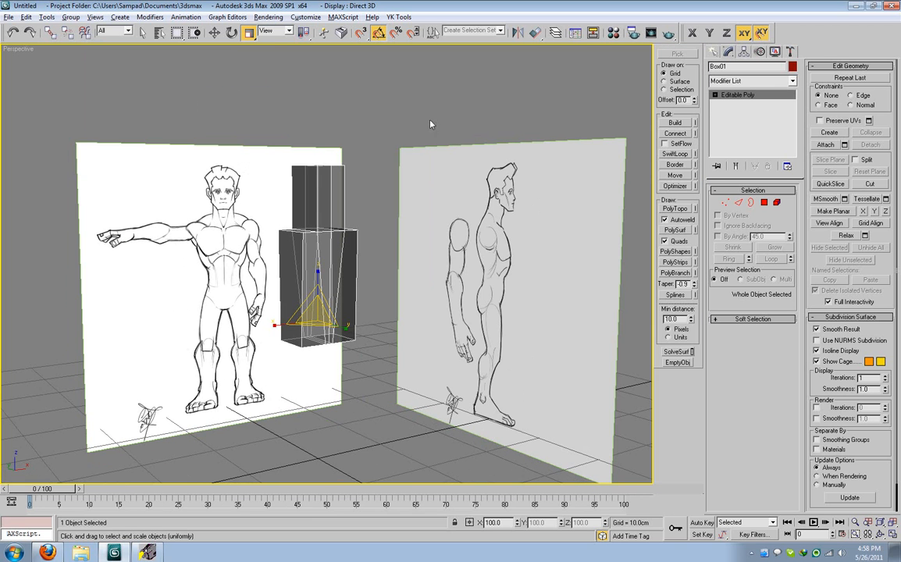
- Add a horizontal edge loop around the upper torso below the shoulders with SwiftLoop
click(675, 154)
scroll(339, 266, up, 3)
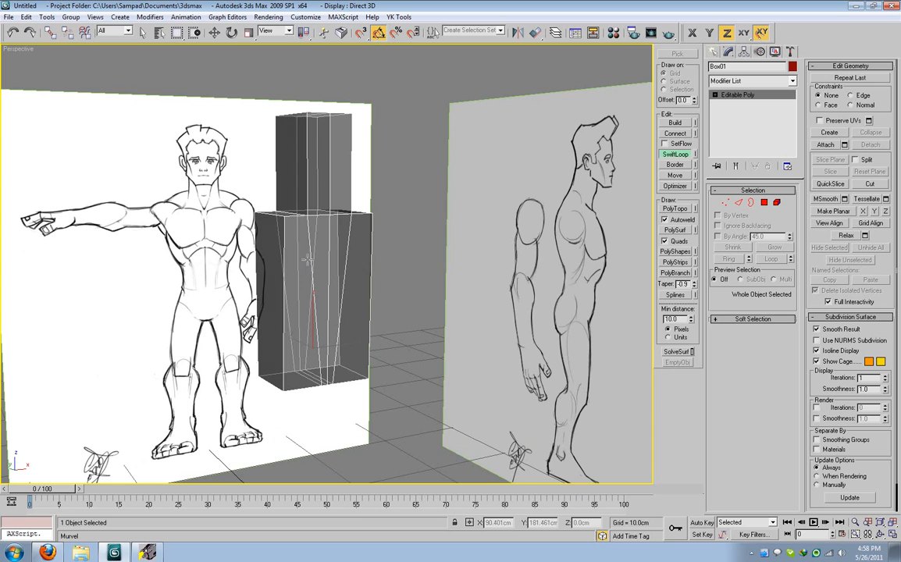
click(313, 261)
alt+middle_drag(328, 355, 296, 307)
right_click(383, 297)
- Extrude the torso's bottom leg polygons and both upper side polygons as Group until the legs reach the feet in the front reference
click(765, 203)
click(295, 353)
ctrl+click(342, 346)
alt+middle_drag(339, 331, 331, 233)
ctrl+click(282, 238)
ctrl+click(352, 225)
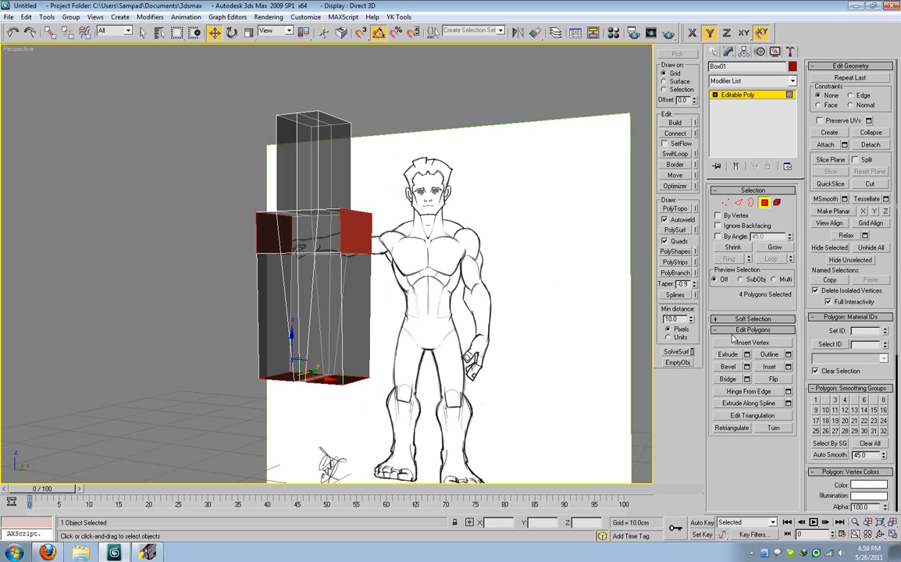
click(747, 354)
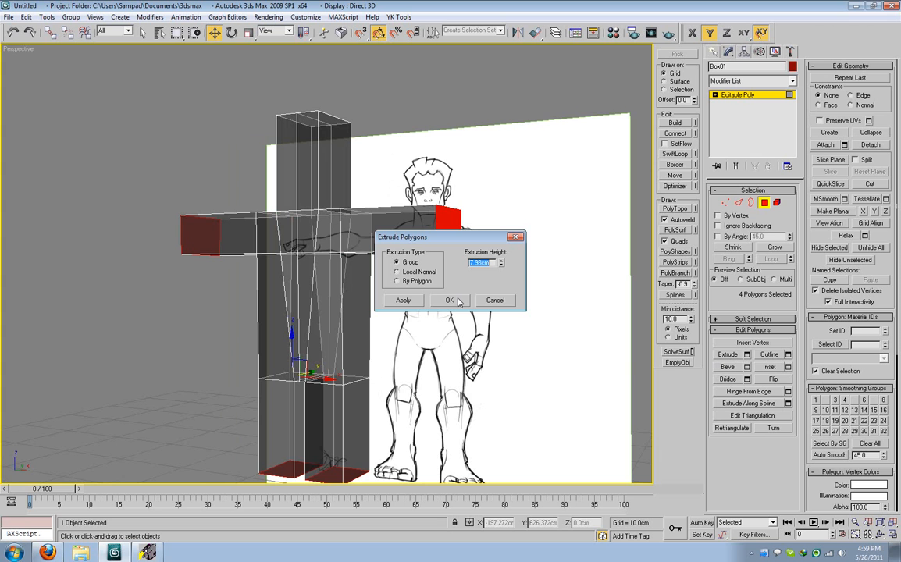
mouse_move(501, 264)
mouse_down()
mouse_move(502, 233)
mouse_move(501, 258)
mouse_up()
alt+middle_drag(367, 314, 388, 306)
key(f)
scroll(388, 305, down, 5)
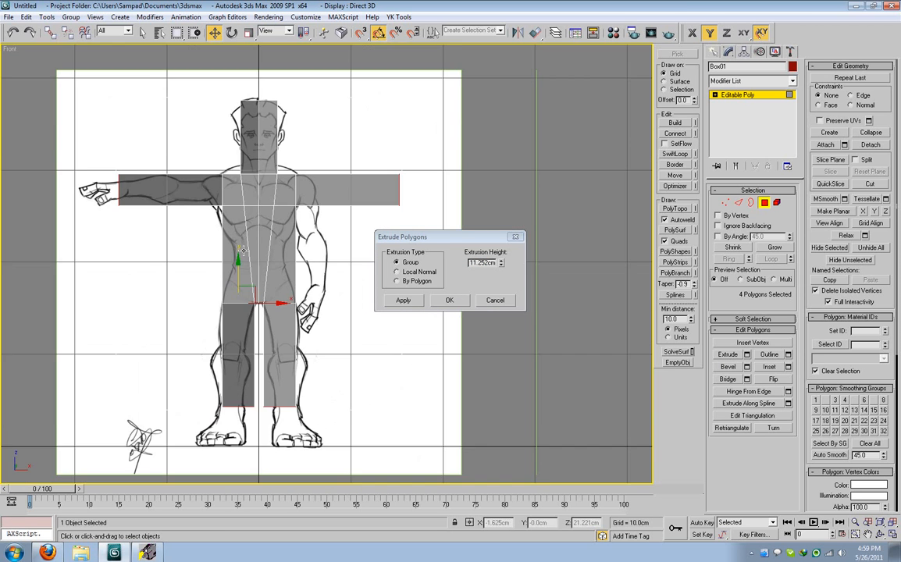
mouse_move(501, 265)
mouse_down()
mouse_move(506, 243)
mouse_move(503, 271)
mouse_up()
click(460, 296)
- Connect the vertical edges of both legs with a new horizontal loop and lower it to the ankles
scroll(392, 339, up, 2)
middle_drag(392, 339, 427, 308)
middle_drag(360, 349, 409, 319)
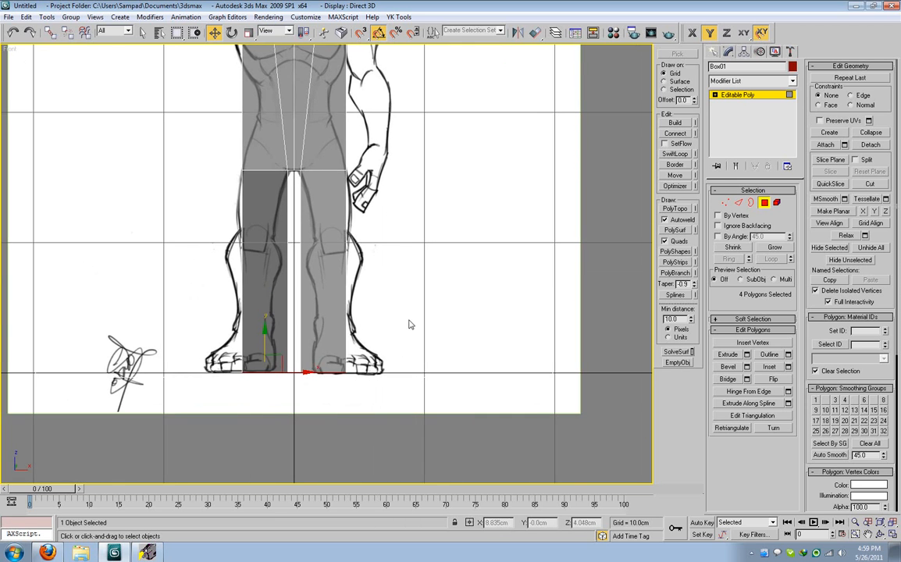
key(2)
drag(452, 340, 66, 343)
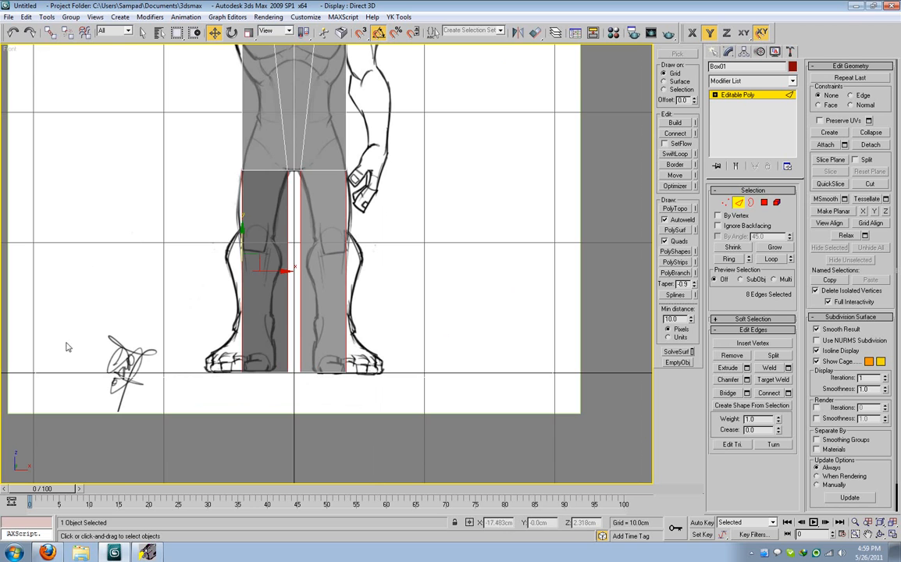
click(769, 393)
drag(265, 245, 264, 312)
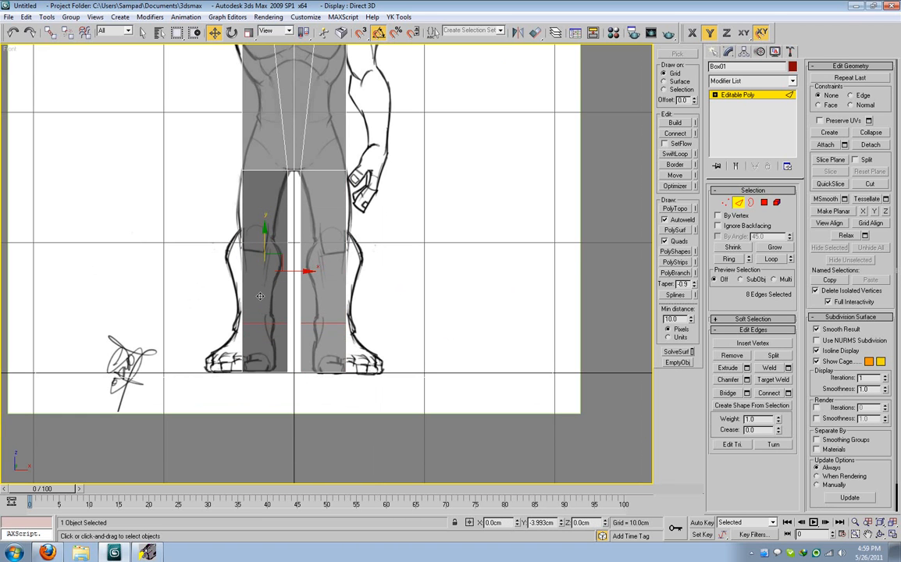
- Scale the end vertices of both arms inward along X to 75 percent so the arms stop at the wrist
scroll(261, 299, down, 3)
middle_drag(385, 259, 329, 283)
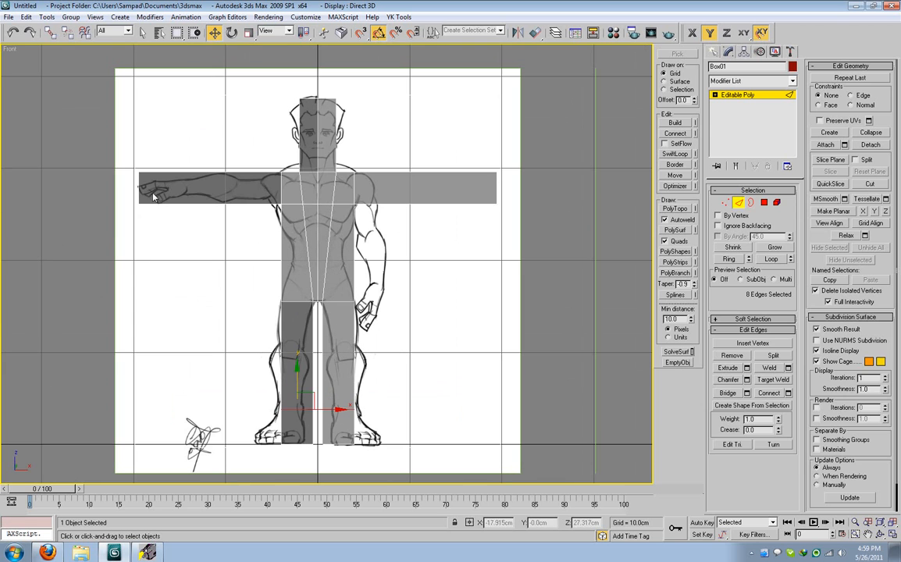
key(1)
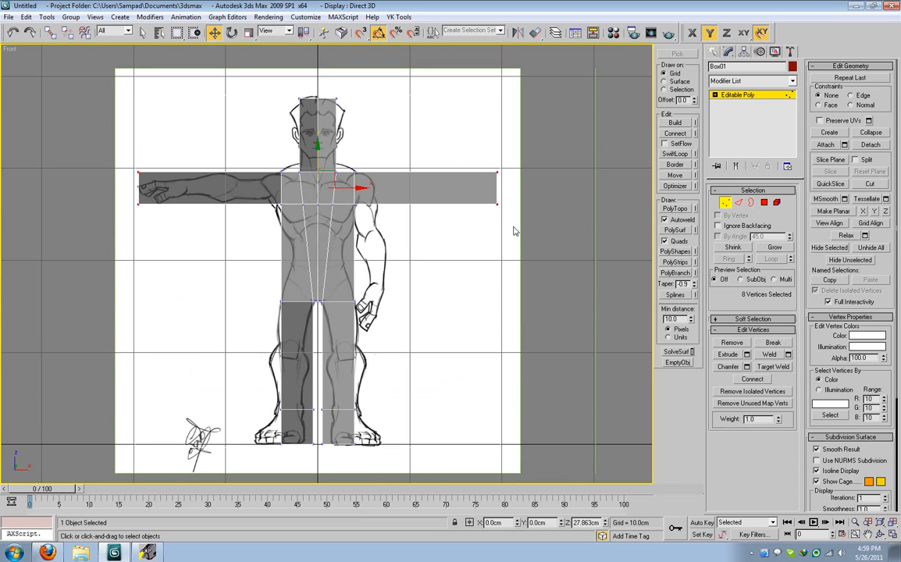
key(r)
drag(368, 188, 355, 190)
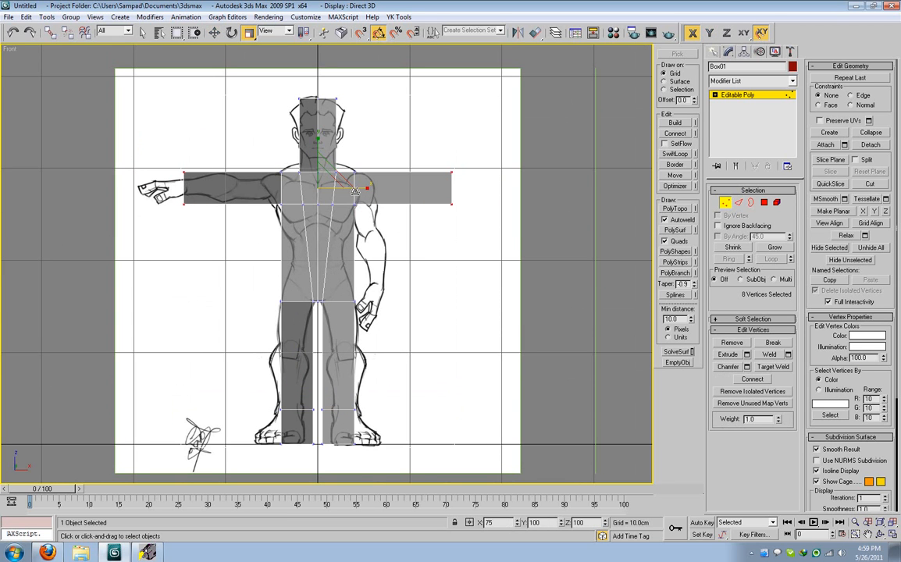
- In the Left view, move the front ankle and sole vertices back to the ankle line of the side reference
scroll(395, 240, up, 3)
middle_drag(364, 284, 374, 181)
key(alt+w)
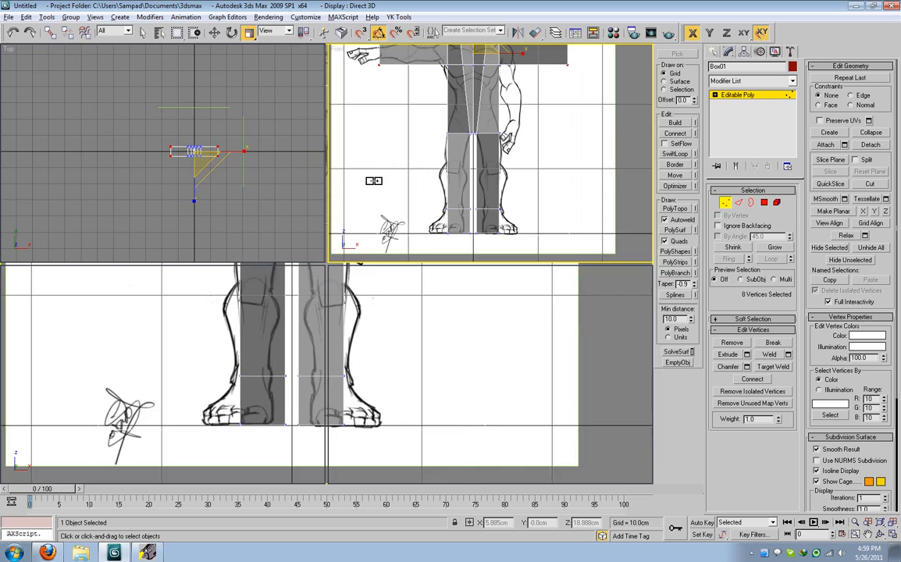
right_click(213, 383)
key(alt+w)
scroll(253, 408, up, 3)
middle_drag(254, 408, 251, 203)
middle_drag(386, 361, 336, 224)
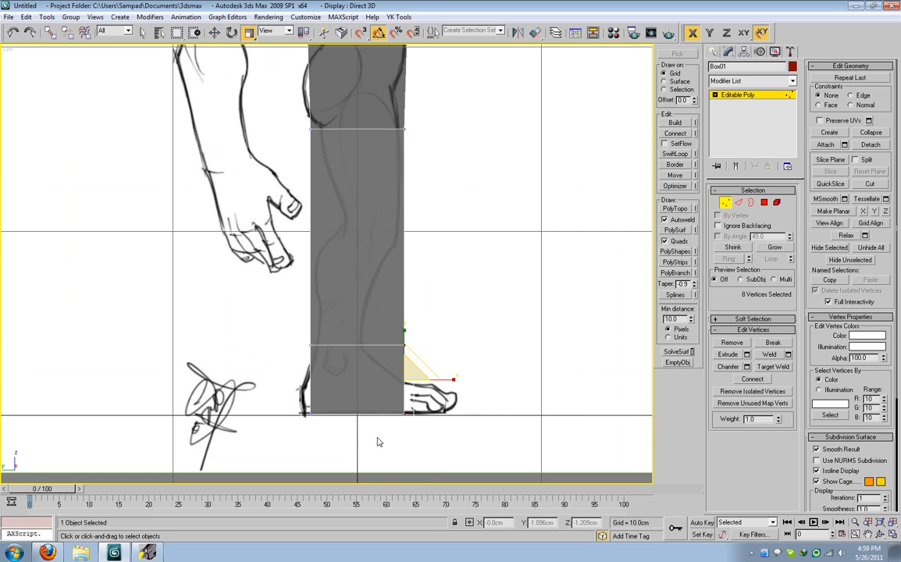
key(w)
drag(440, 381, 396, 380)
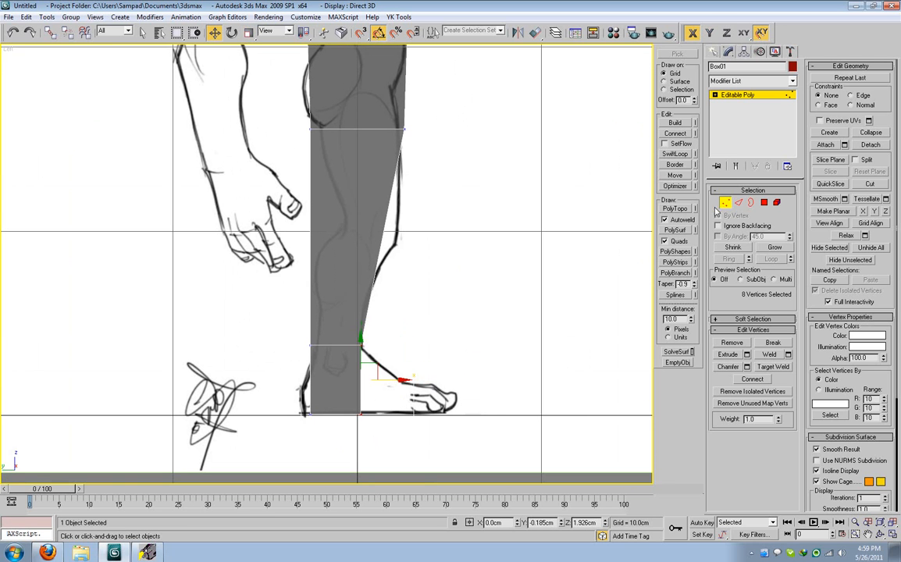
- Extrude the two front polygons below the ankle loop forward to form the feet
click(764, 202)
drag(263, 384, 328, 401)
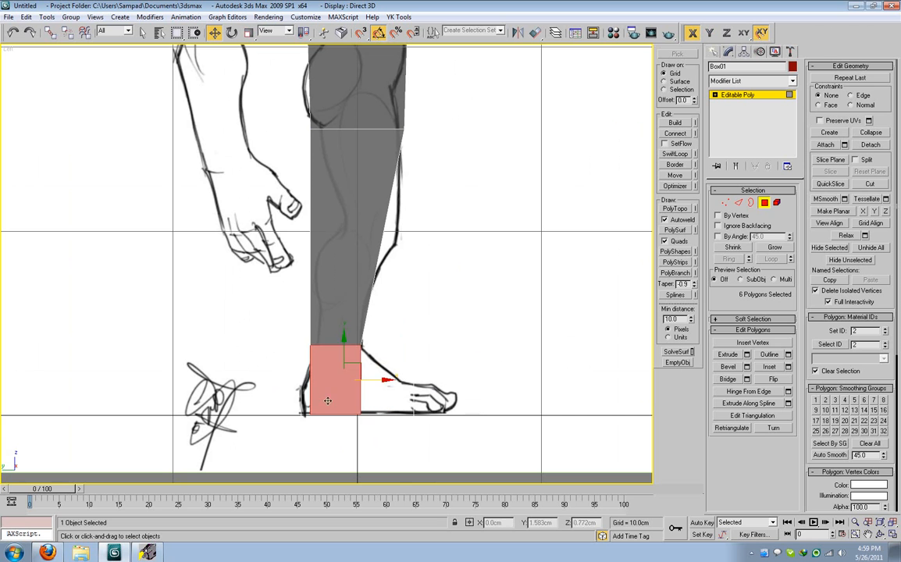
drag(318, 285, 319, 285)
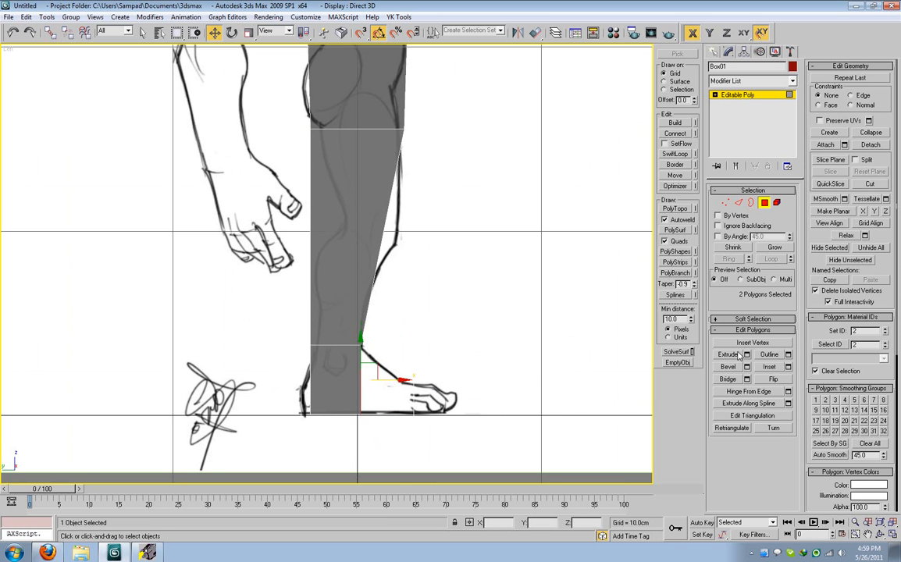
key(alt+w)
middle_drag(470, 428, 460, 372)
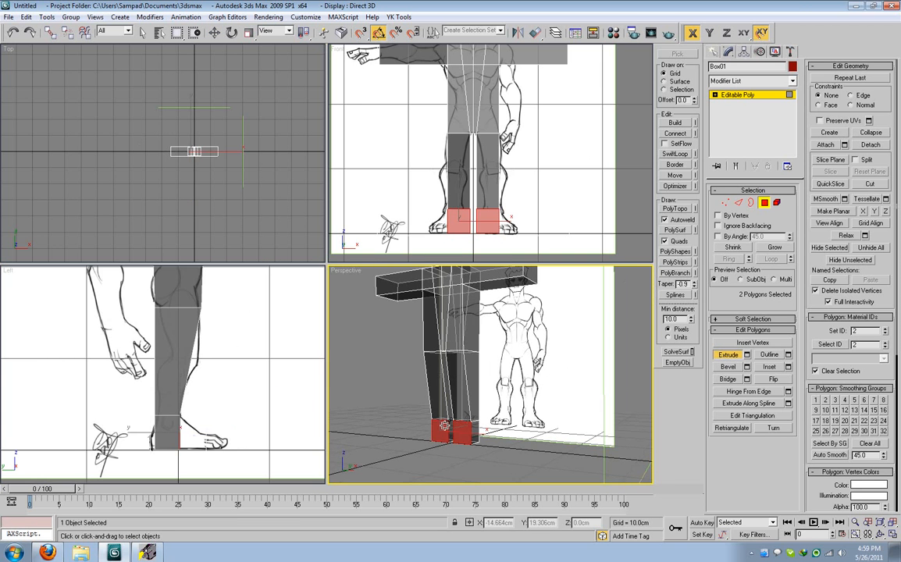
drag(443, 428, 443, 418)
scroll(204, 378, up, 5)
key(alt+w)
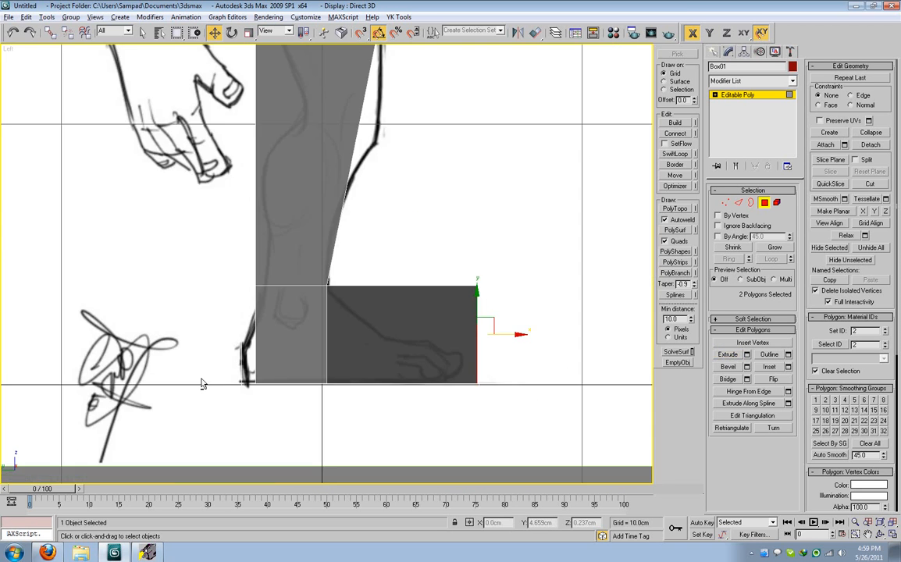
- Lower the top front vertices of the feet and pull the front ends back to the base of the toes
key(1)
drag(459, 266, 479, 305)
drag(503, 363, 421, 363)
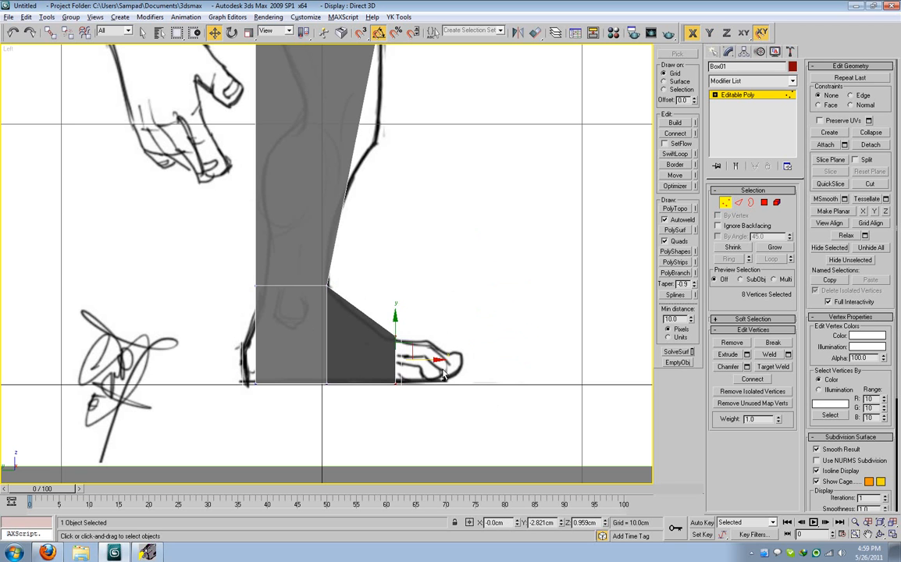
- Extrude the front polygons of both feet as Group to form the toe blocks
key(alt+w)
middle_click(423, 365)
key(alt+w)
alt+middle_drag(422, 367, 495, 405)
click(763, 203)
click(748, 354)
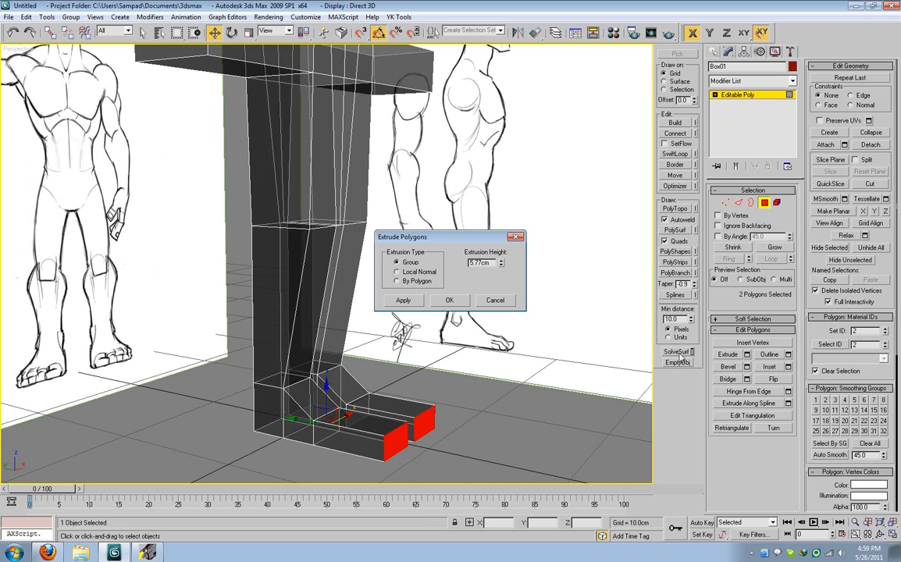
drag(501, 264, 503, 285)
click(451, 302)
- Select the toe-tip vertices and examine the foot and leg against the side reference in the Left view
alt+middle_drag(434, 309, 371, 317)
key(alt+w)
right_click(220, 383)
key(alt+w)
scroll(352, 328, up, 2)
key(1)
drag(495, 286, 542, 378)
scroll(507, 346, down, 3)
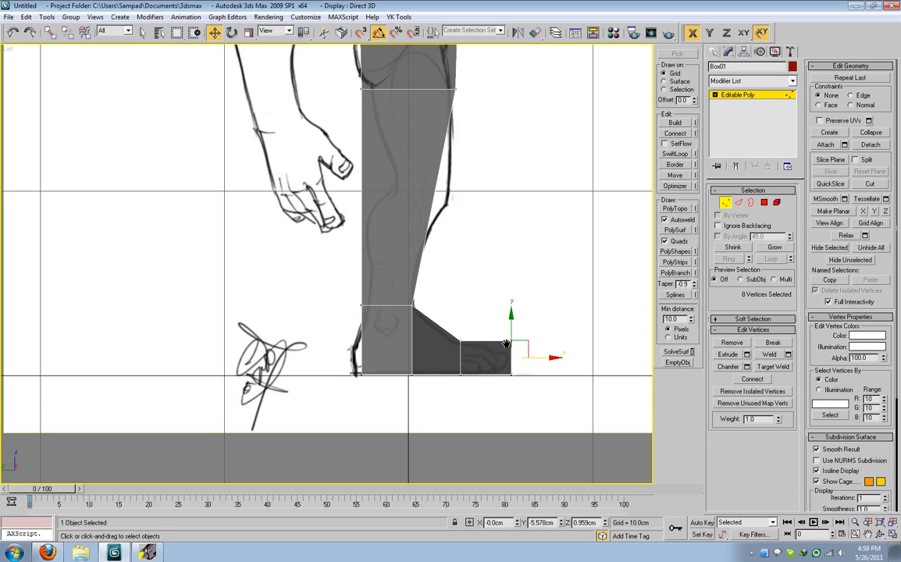
middle_drag(487, 306, 464, 428)
scroll(464, 428, down, 3)
scroll(465, 294, up, 3)
middle_drag(477, 276, 458, 195)
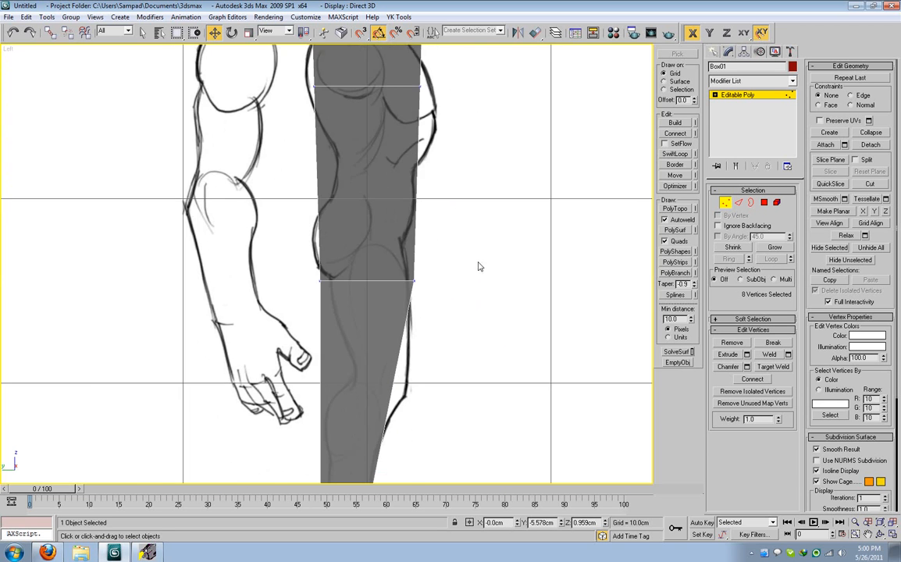
- Select the end vertices of both arms in the Perspective view and scale them down to taper the arms toward the wrists
key(alt+w)
right_click(500, 375)
key(alt+w)
alt+middle_drag(437, 368, 337, 311)
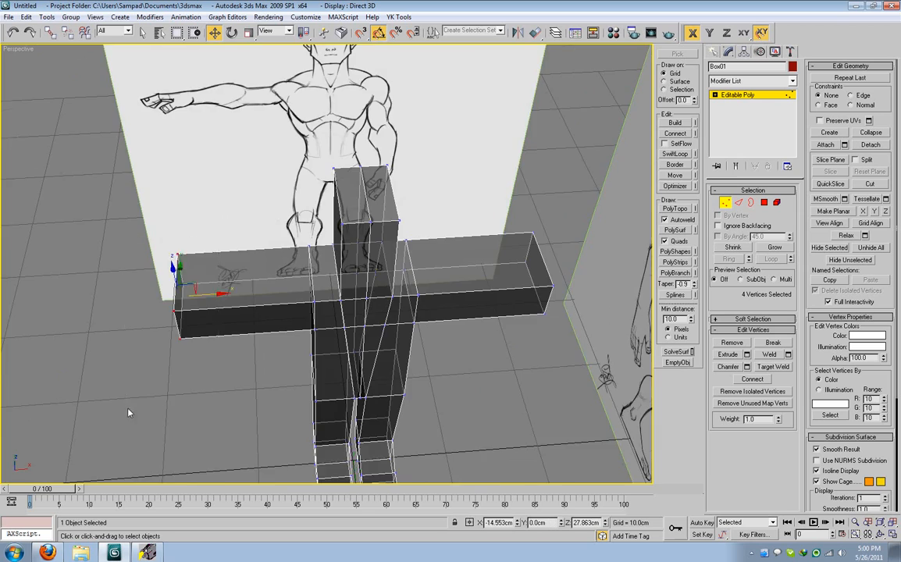
mouse_move(446, 258)
alt+middle_down()
mouse_move(485, 255)
mouse_move(443, 251)
alt+middle_up()
ctrl+drag(489, 203, 582, 348)
key(r)
mouse_move(375, 321)
alt+middle_down()
mouse_move(431, 327)
mouse_move(408, 290)
mouse_move(318, 264)
mouse_move(319, 287)
mouse_move(401, 225)
mouse_move(399, 249)
mouse_move(420, 289)
mouse_move(367, 282)
mouse_move(428, 263)
alt+middle_up()
- Save the scene as Aman_modeling_001 in the Apumia_workshop Scenes folder, replacing the existing file
key(ctrl+s)
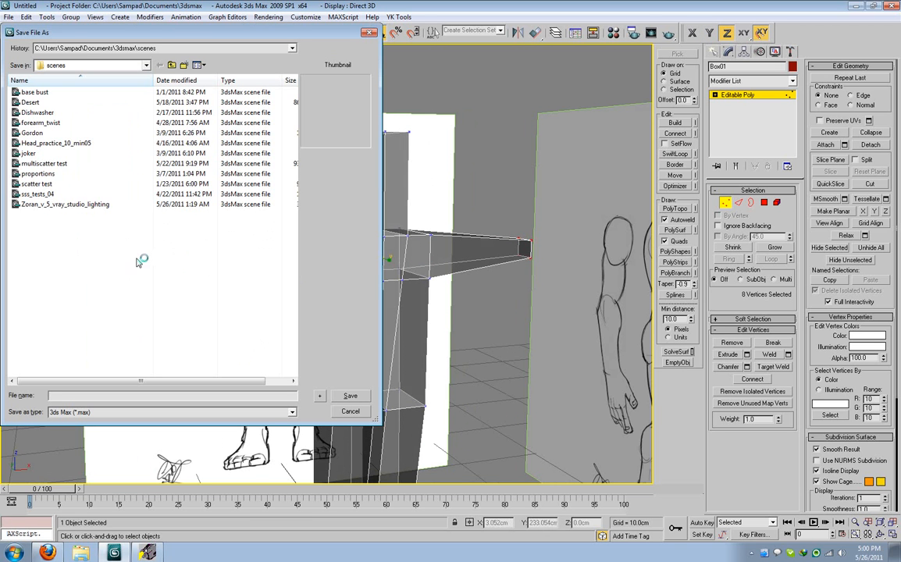
click(128, 48)
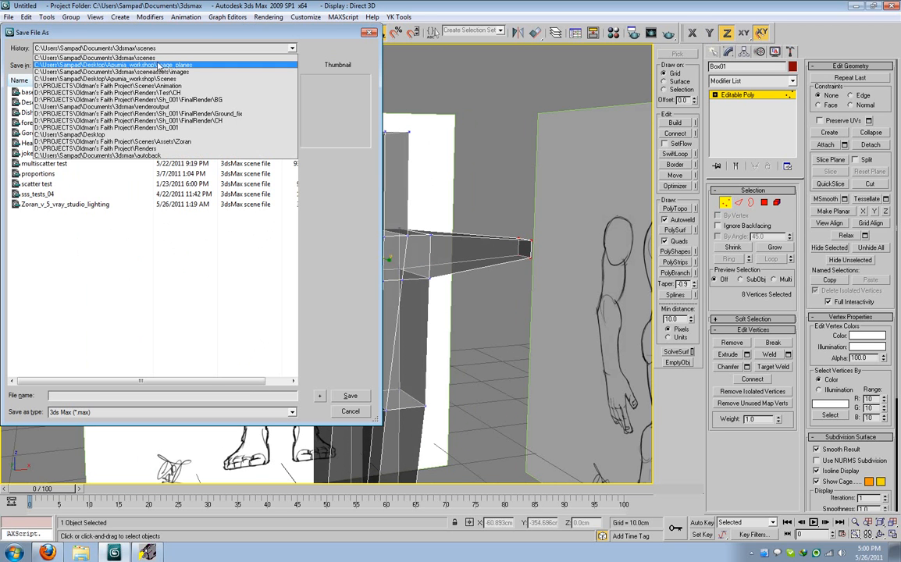
click(149, 55)
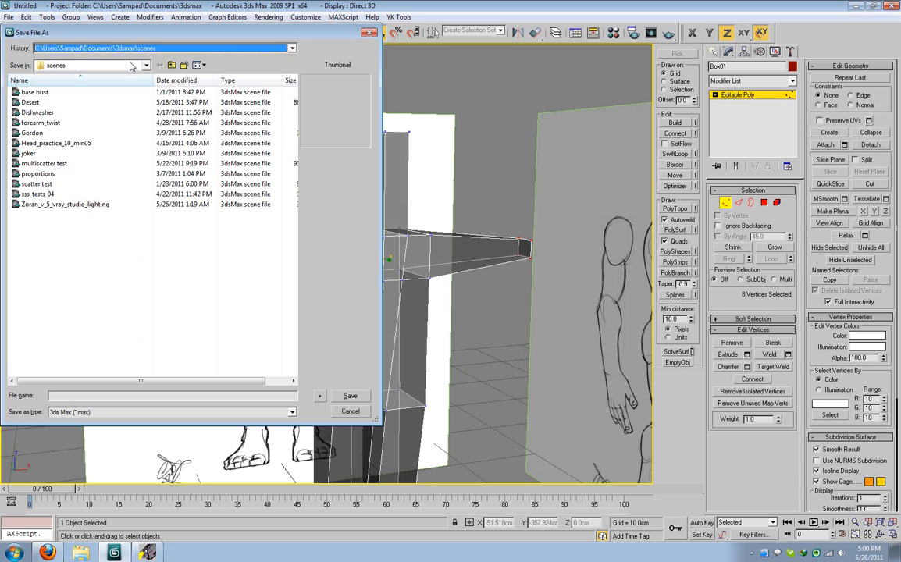
click(130, 65)
click(105, 74)
double_click(93, 121)
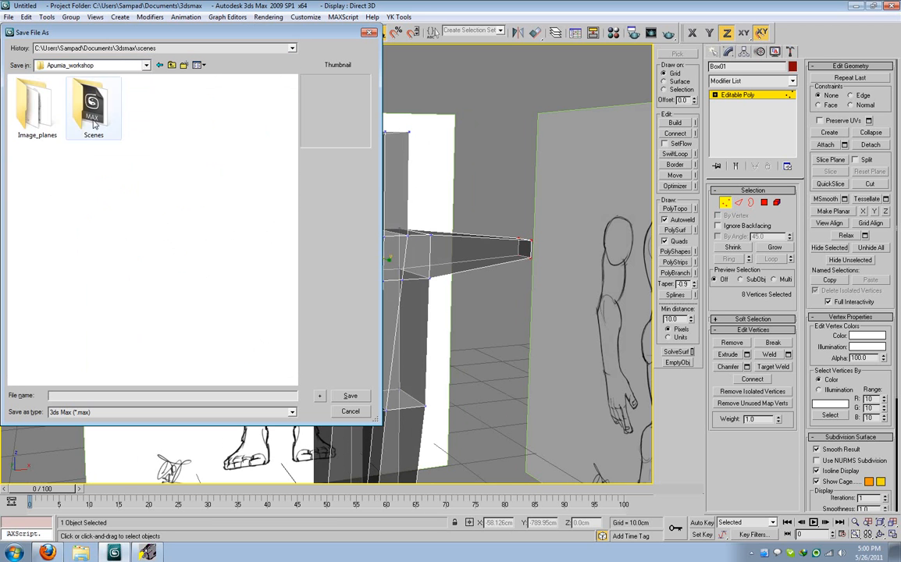
double_click(94, 123)
double_click(60, 92)
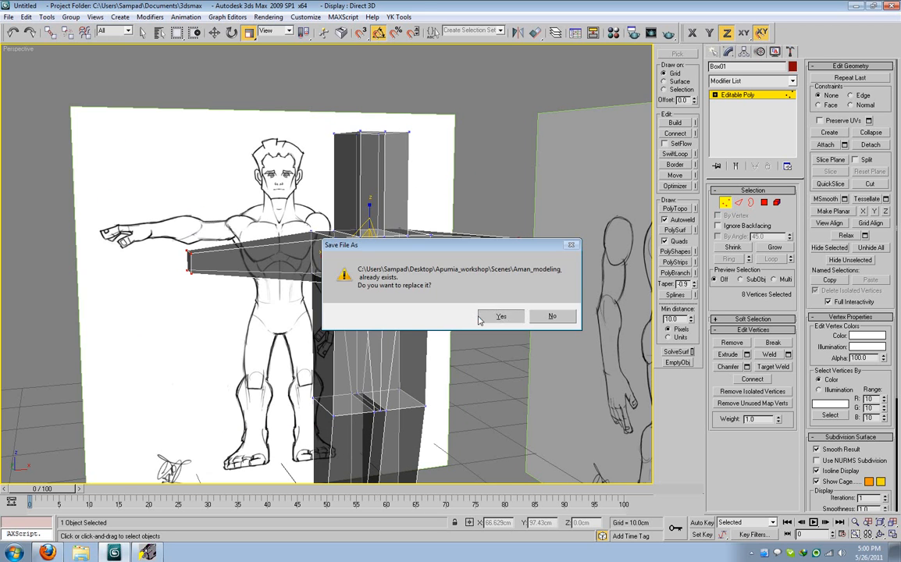
click(481, 319)
- In the Front view, delete the vertices of the body half opposite the outstretched reference arm and leave vertex editing
alt+middle_drag(343, 301, 339, 267)
scroll(376, 301, down, 3)
scroll(320, 285, down, 3)
key(alt+w)
middle_drag(449, 179, 452, 179)
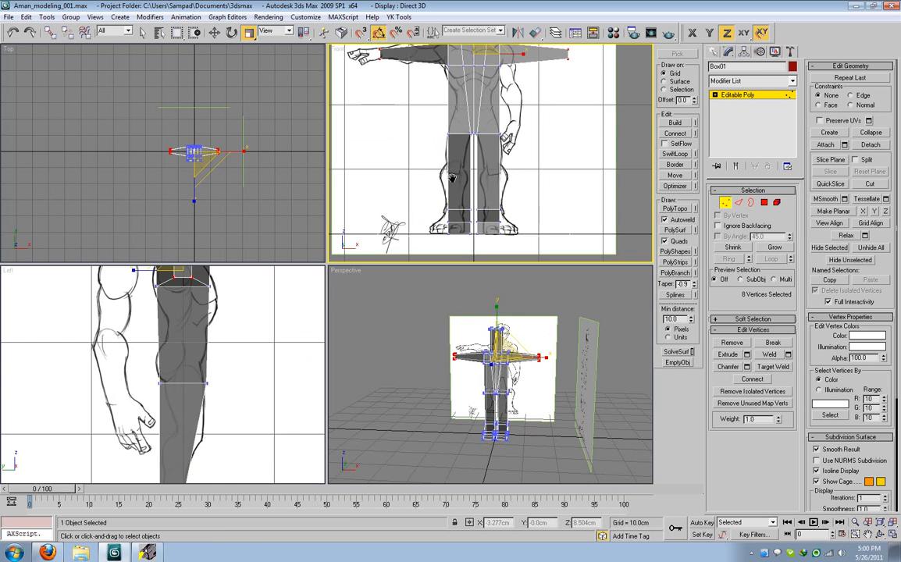
scroll(452, 179, down, 3)
key(alt+w)
scroll(210, 141, up, 3)
middle_drag(244, 154, 216, 56)
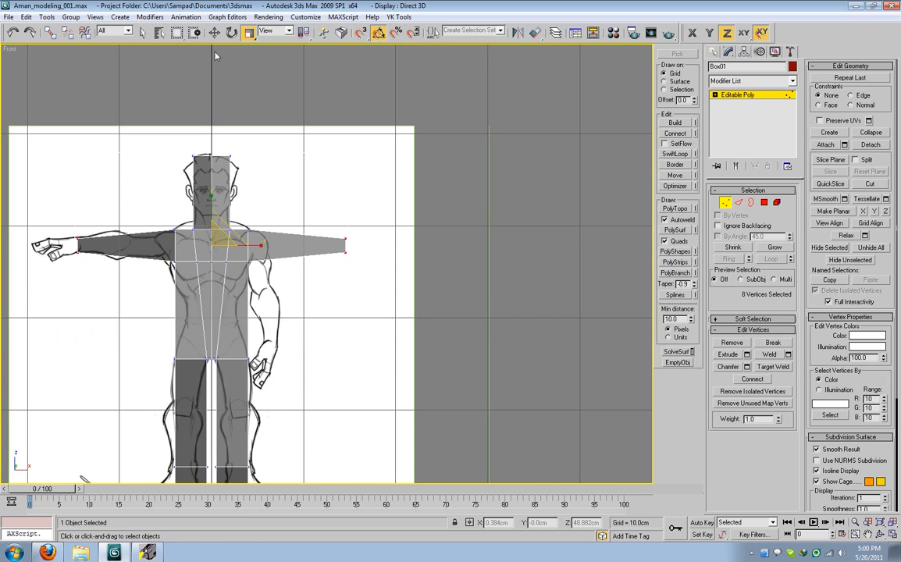
middle_drag(390, 236, 406, 186)
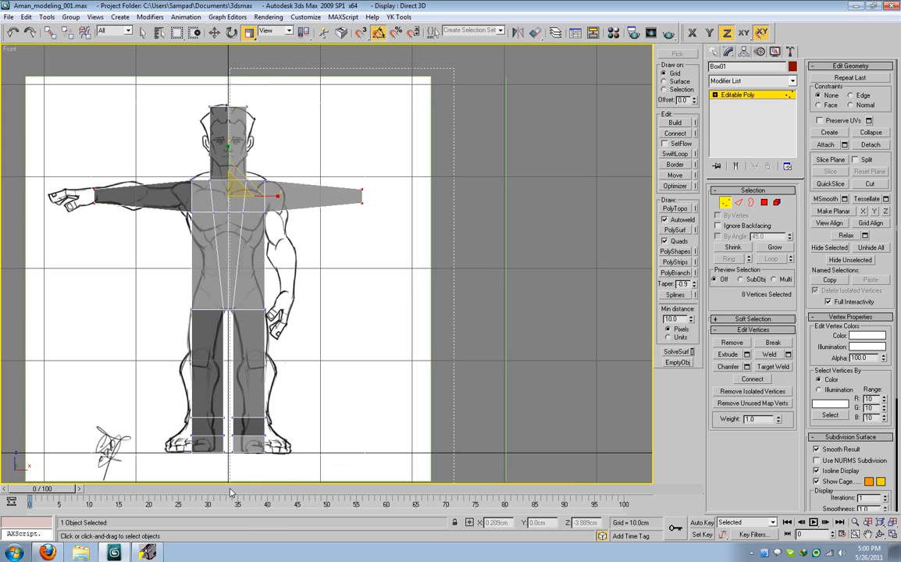
drag(248, 160, 303, 462)
key(Delete)
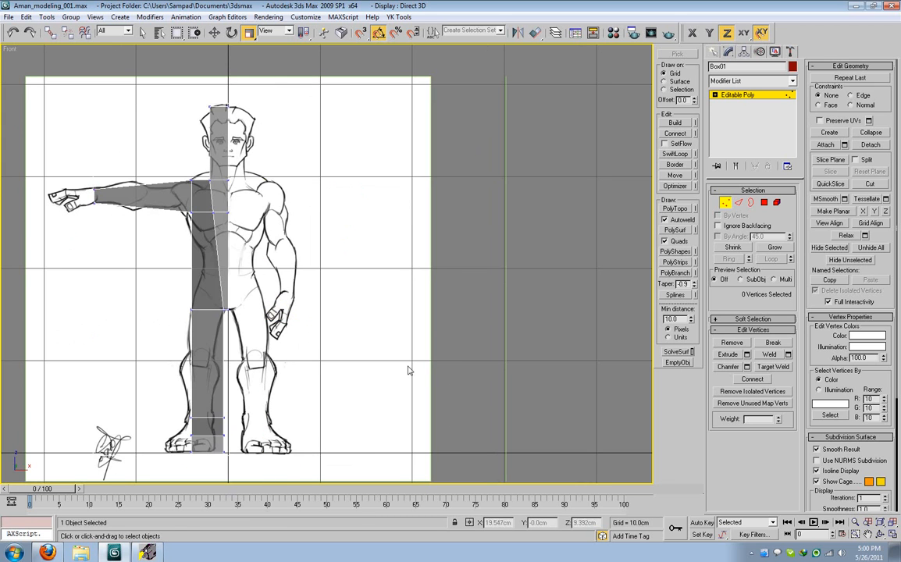
click(726, 203)
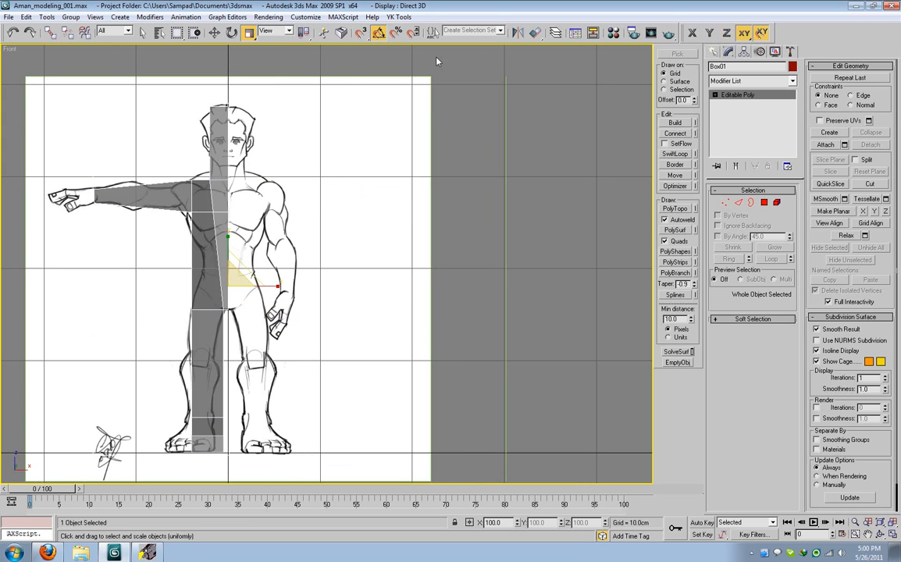
- Mirror the remaining half of the body across the X axis as an Instance and reselect the original half
click(518, 33)
click(427, 290)
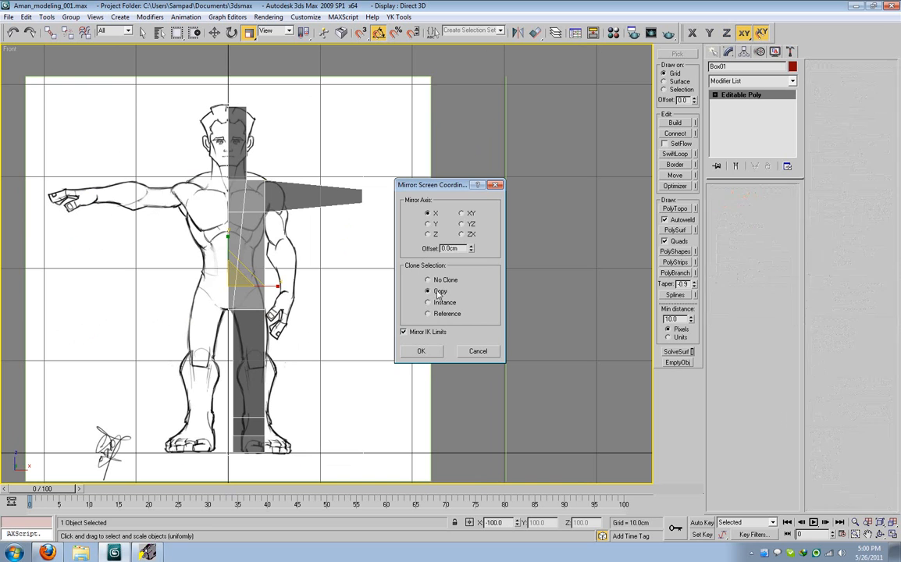
click(427, 302)
click(421, 351)
click(198, 277)
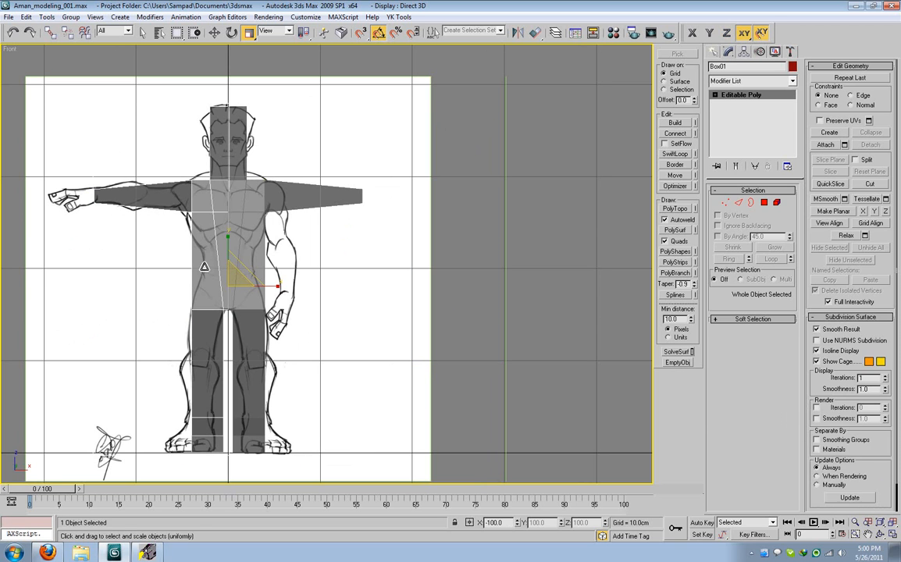
- Try moving the arm-end vertices of the original half
key(1)
drag(131, 160, 25, 291)
key(w)
mouse_move(109, 186)
mouse_down()
mouse_move(128, 167)
mouse_move(116, 184)
mouse_up()
- Move the ankle and foot vertices of the original half outward along X toward the foot in the front reference
middle_drag(255, 382, 306, 335)
scroll(265, 413, up, 5)
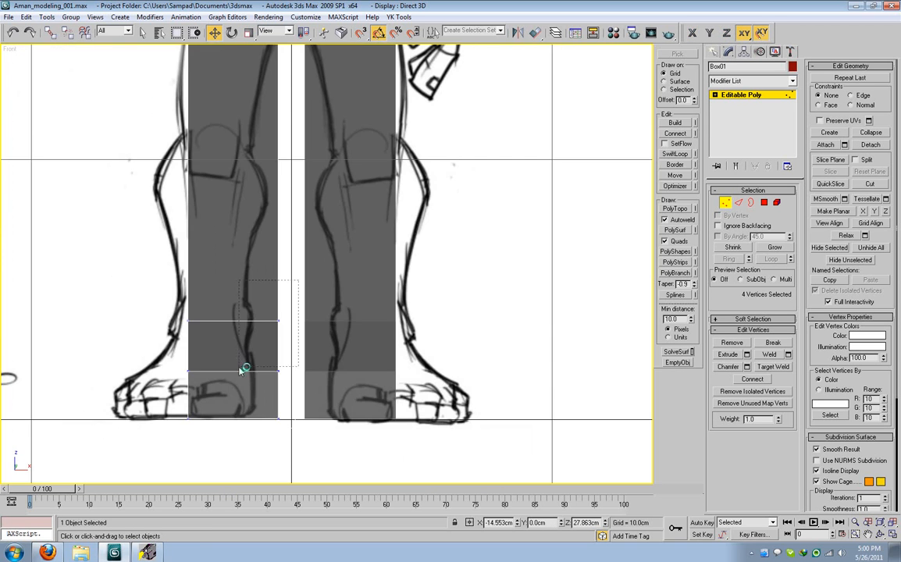
drag(240, 371, 184, 437)
drag(275, 382, 234, 382)
- Leave vertex editing and examine the mirrored body in the Perspective view
key(p)
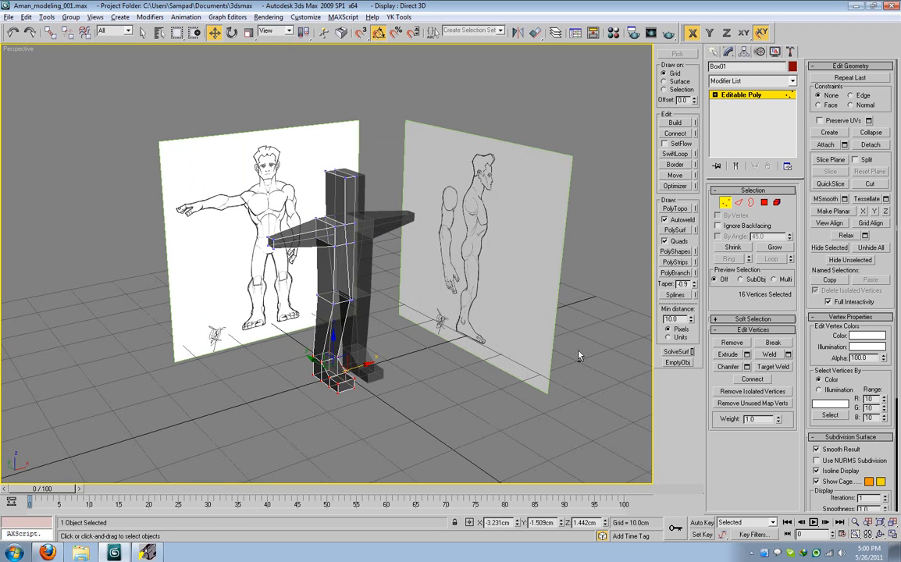
click(724, 203)
scroll(478, 273, up, 3)
alt+middle_drag(459, 284, 387, 259)
scroll(430, 279, down, 1)
key(w)
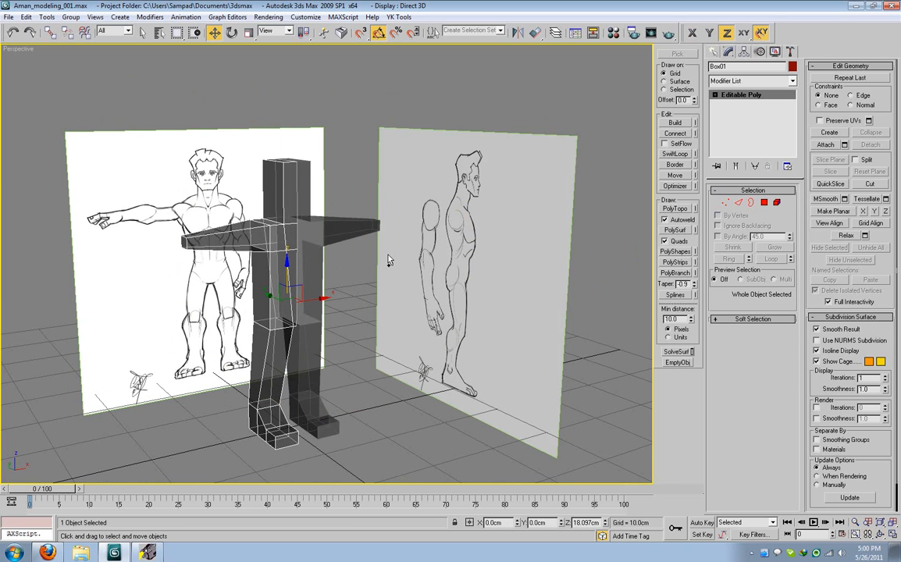